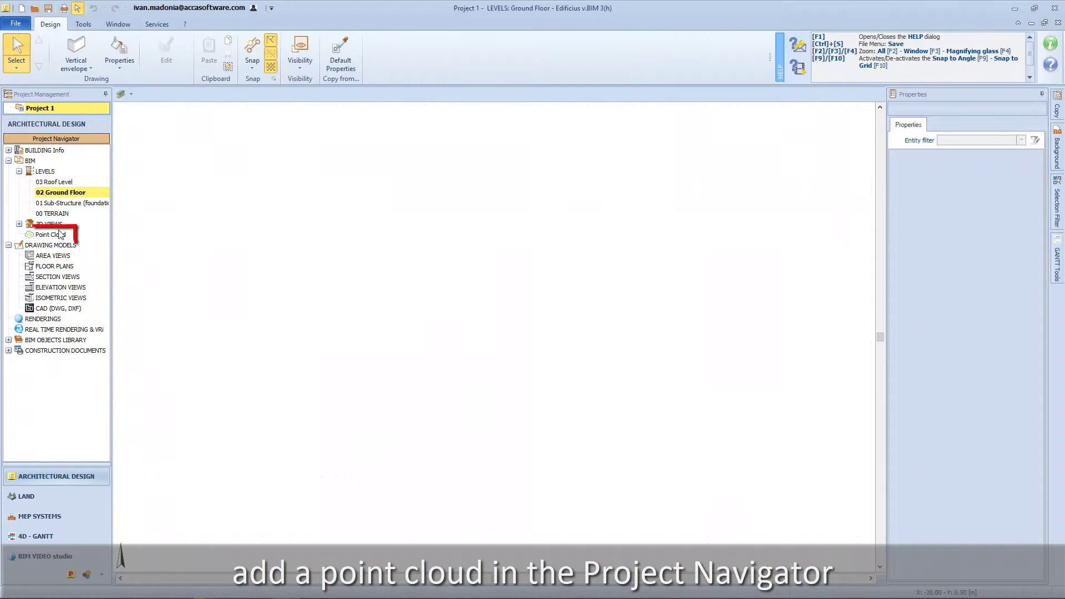
Step: Add a new point cloud survey to the project and start the usBIM.pointcloud service
left_click(59, 237)
right_click(59, 236)
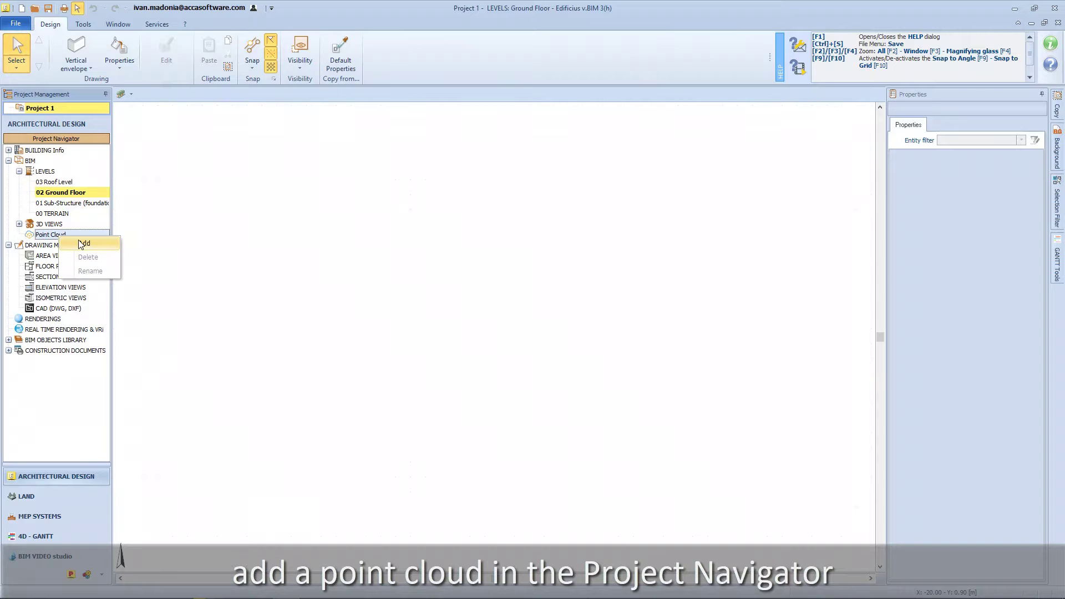
left_click(108, 246)
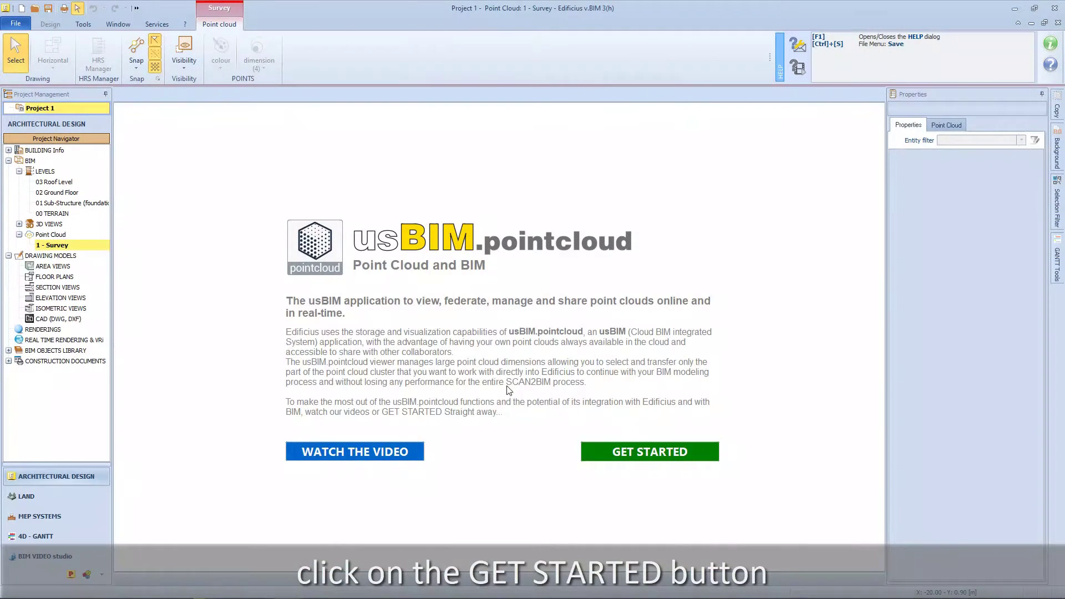
left_click(674, 454)
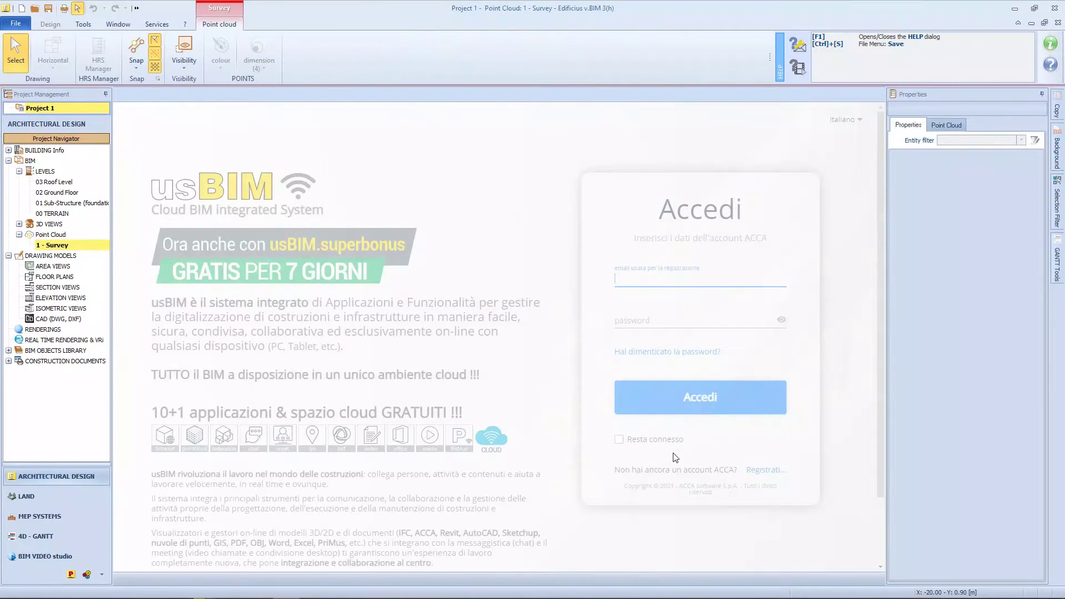
Step: Switch the login page to English and log in with the account's registered e-mail and password
left_click(859, 120)
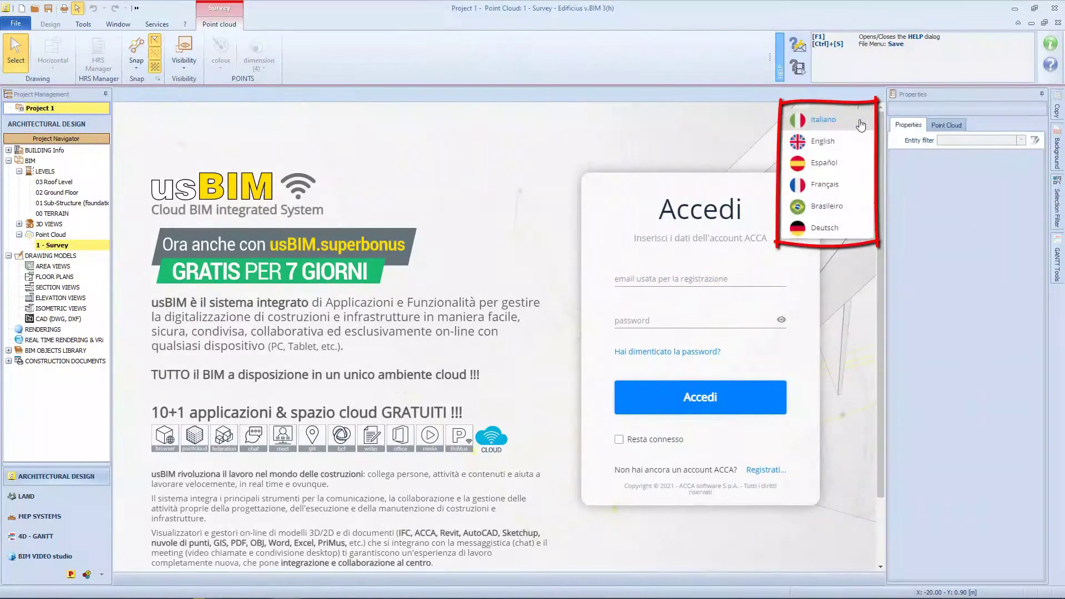
left_click(825, 143)
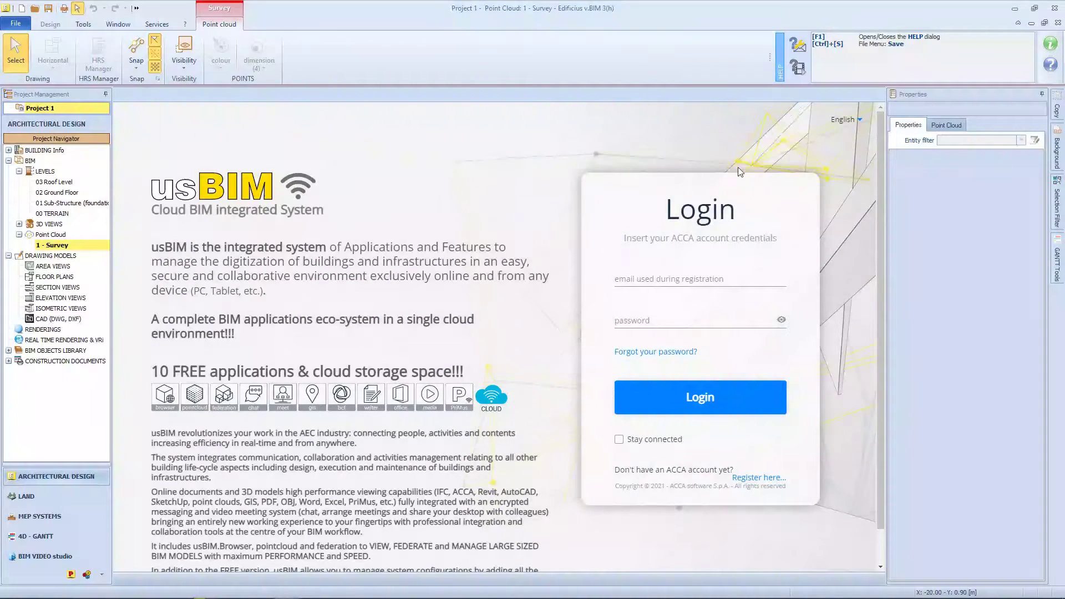
left_click(690, 274)
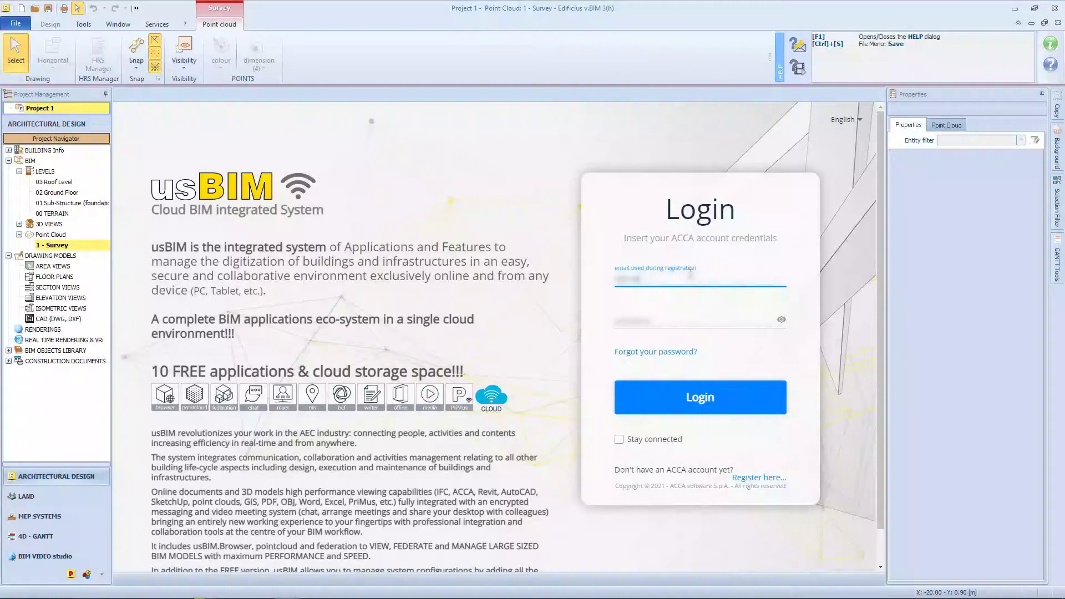
key("Tab")
left_click(703, 400)
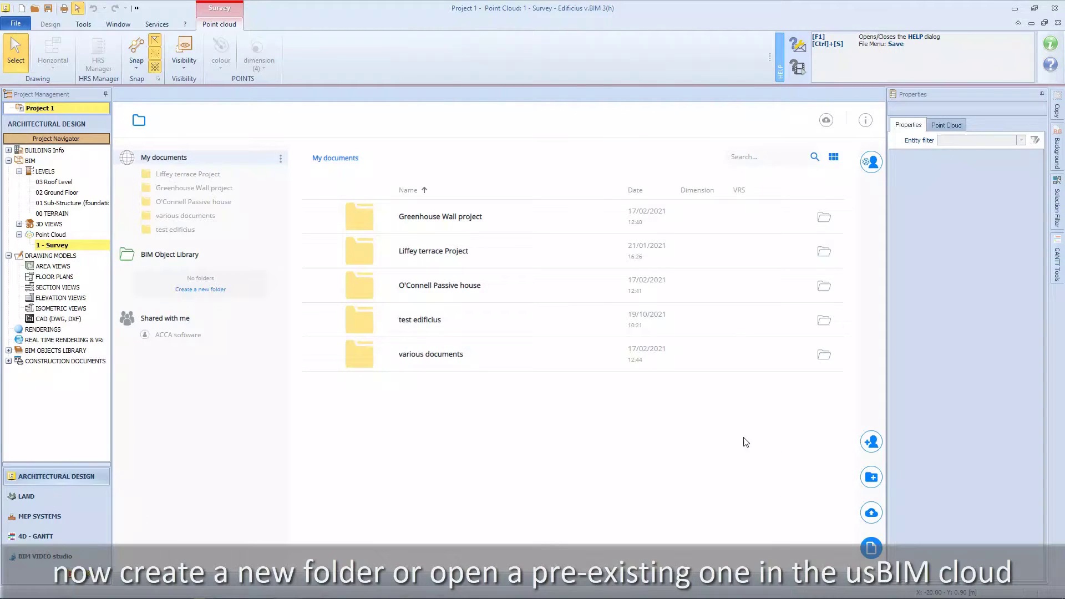
Step: Upload EdificioRossi.e57 from the point cloud folder into the test edificius cloud folder and open it
left_click(825, 321)
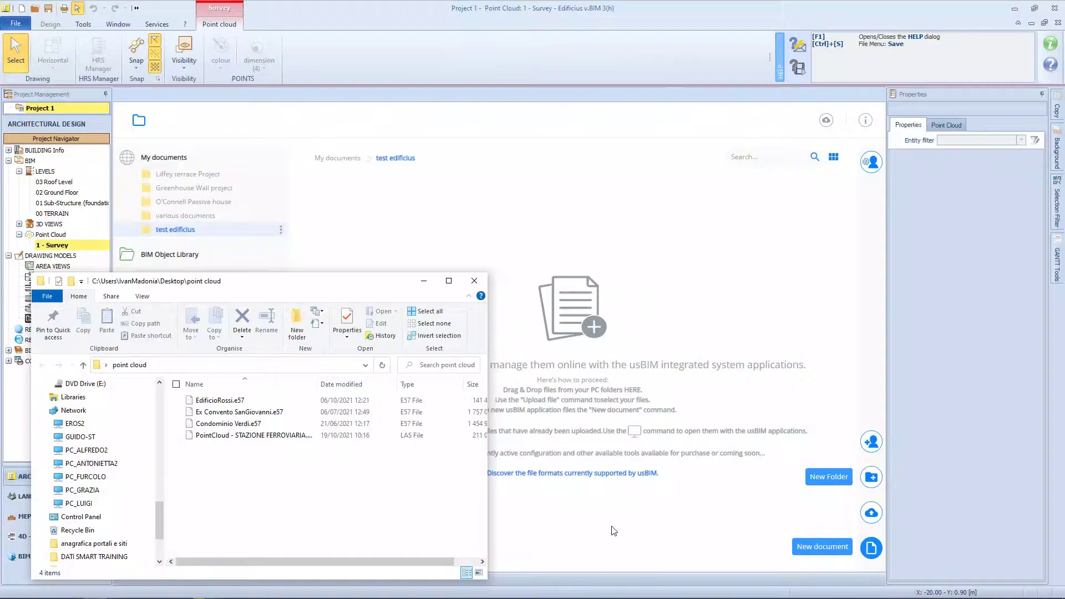
mouse_move(220, 400)
left_mouse_down()
mouse_move(451, 466)
mouse_move(590, 375)
mouse_move(607, 269)
left_mouse_up()
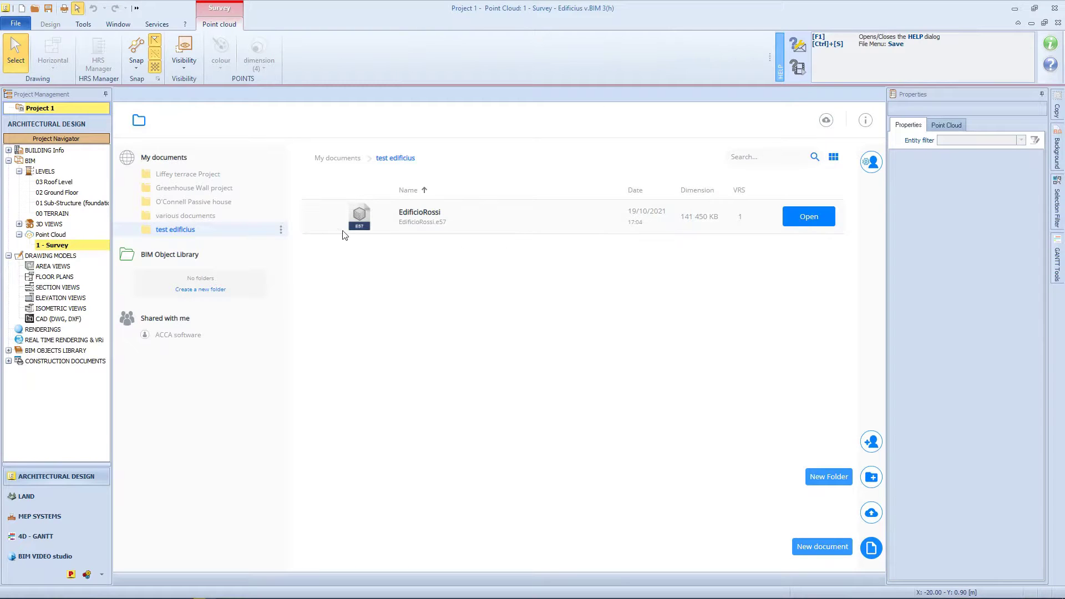
left_click(802, 222)
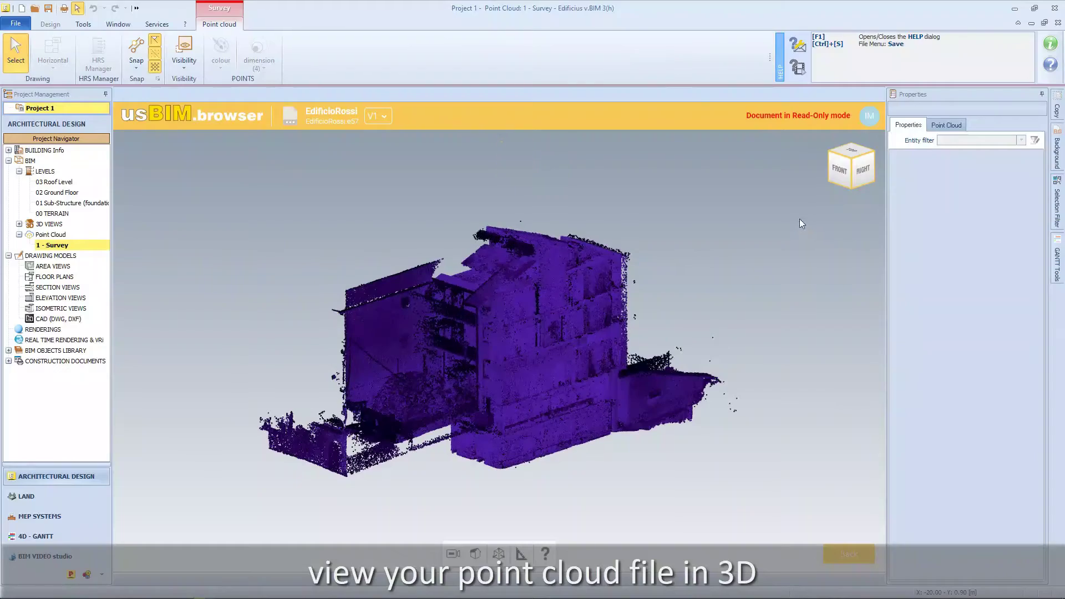
Step: Enable the selection box on the point cloud and shrink its sides, height and base to enclose only the main building
scroll(457, 412, "up", 5)
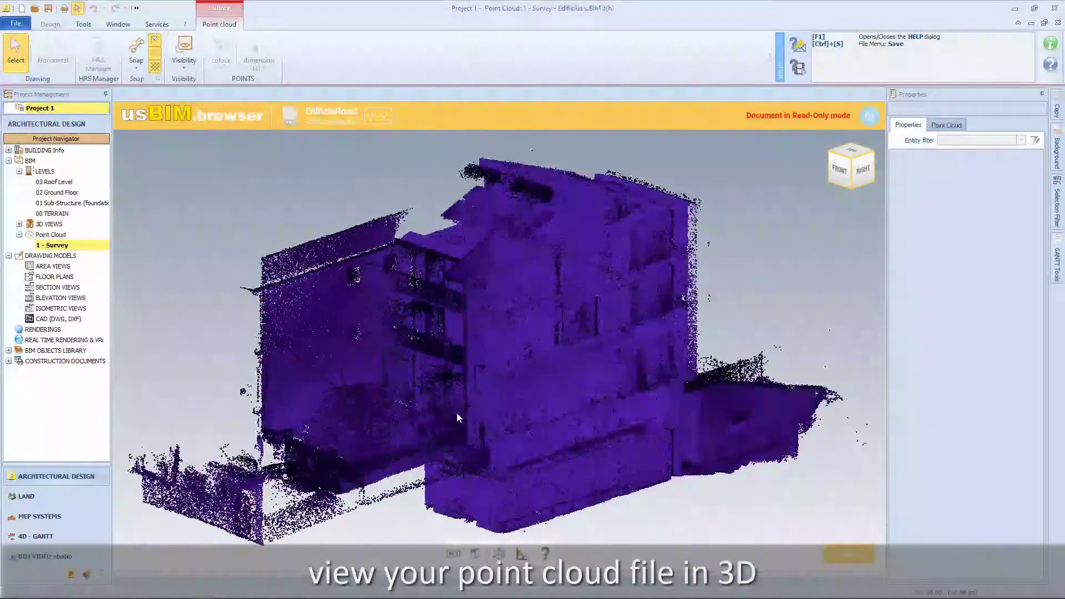
left_click_drag(457, 412, 627, 415)
left_click_drag(600, 337, 599, 331)
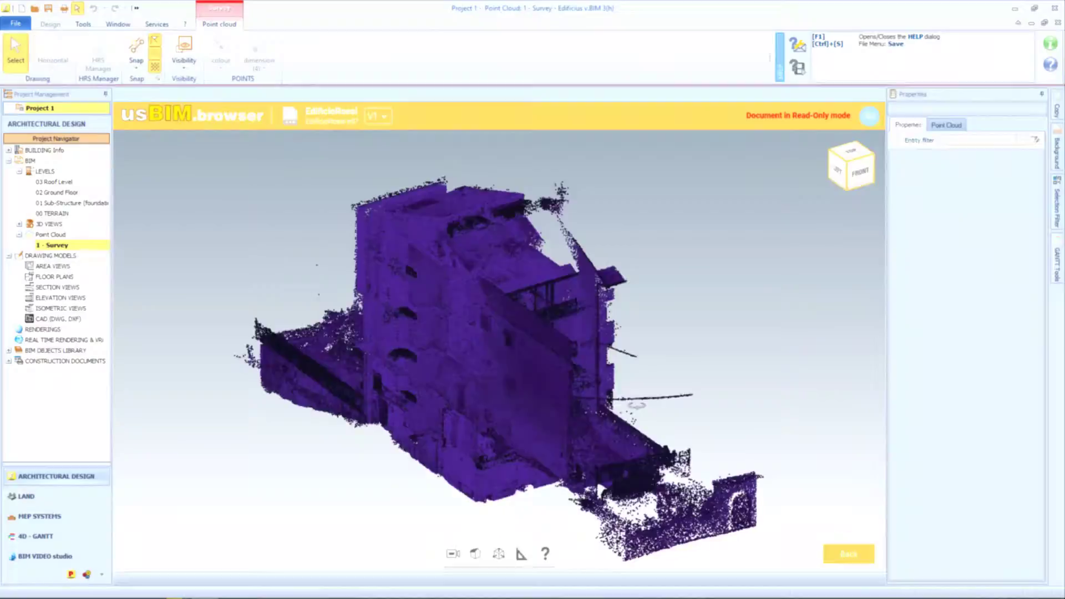
left_click_drag(532, 405, 538, 405)
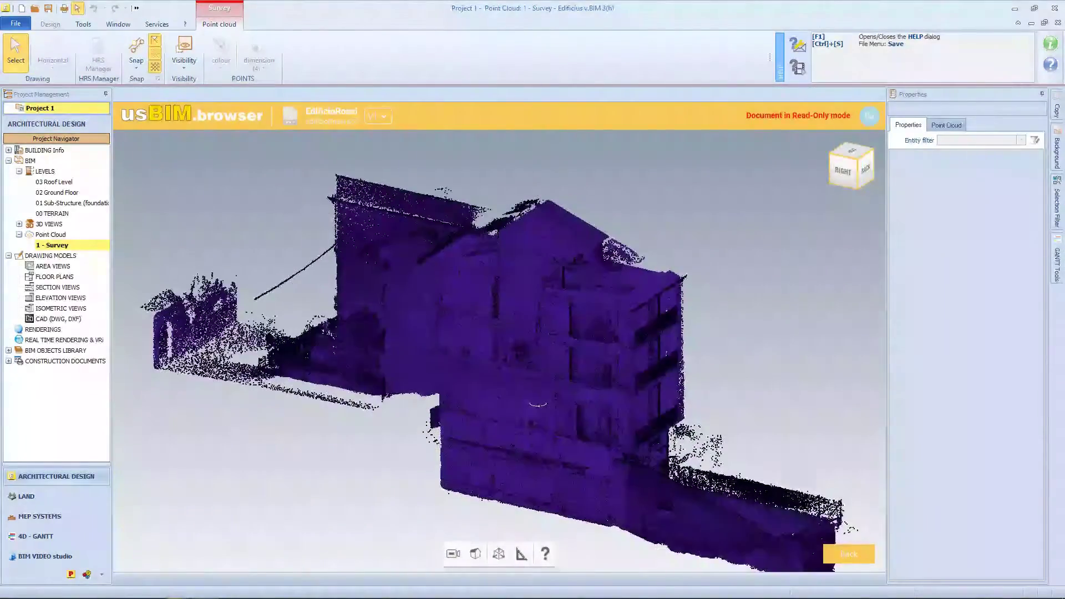
left_click(499, 554)
left_click(512, 526)
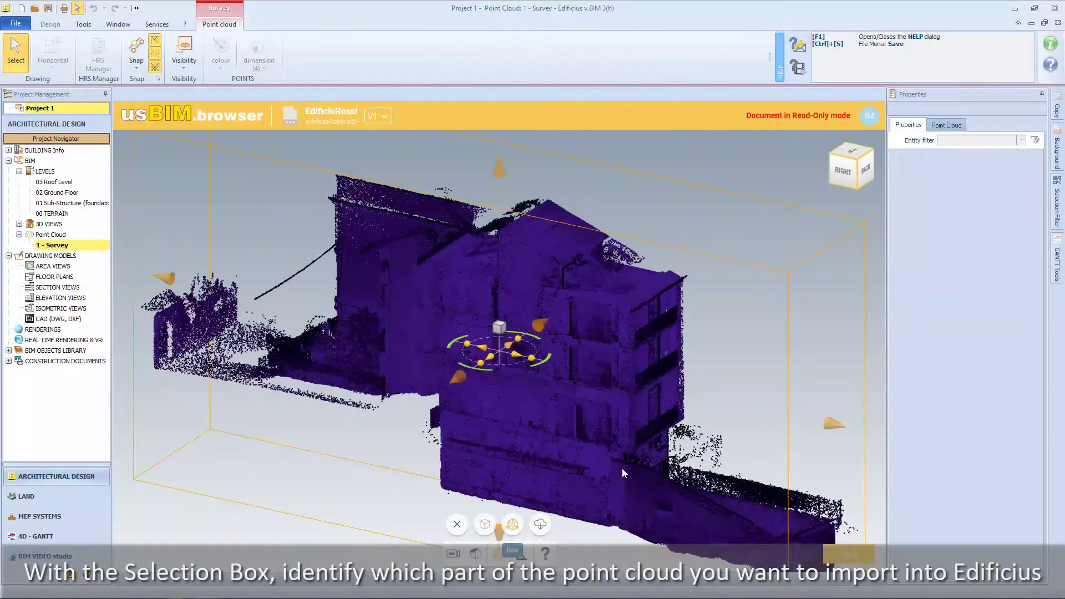
left_click_drag(815, 423, 454, 448)
left_click_drag(513, 433, 679, 433)
left_click_drag(445, 154, 457, 191)
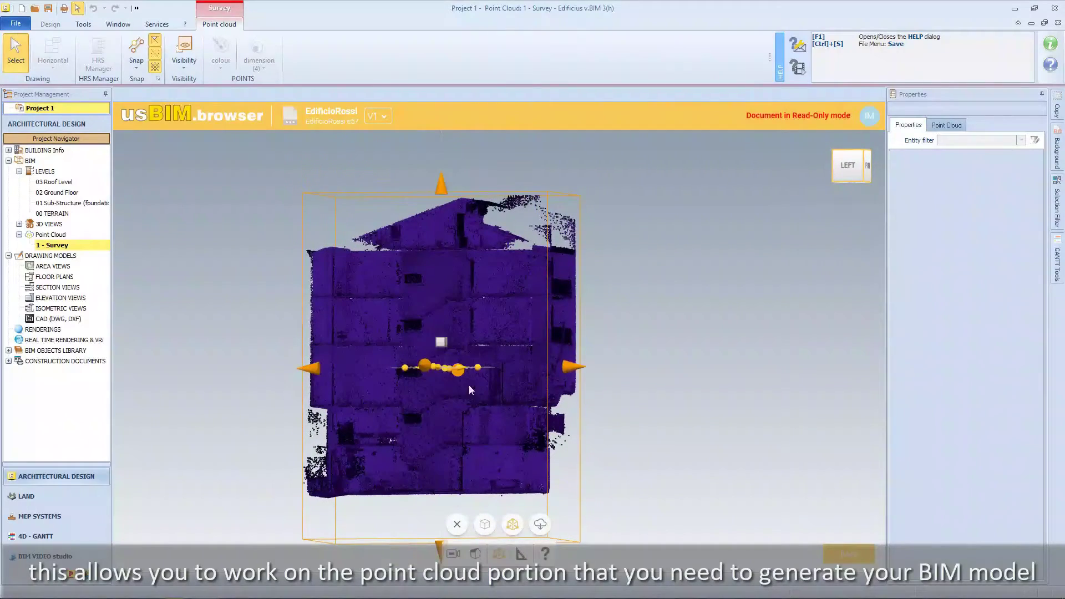
left_click_drag(440, 546, 438, 502)
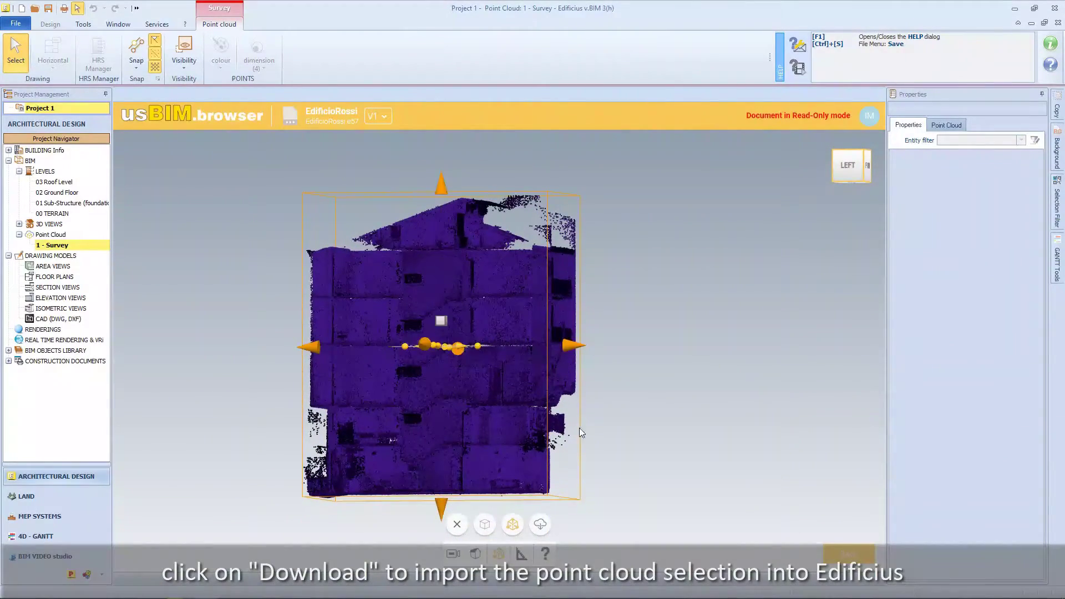
Step: Download the boxed portion of the point cloud into the Edificius project
left_click_drag(727, 377, 576, 397)
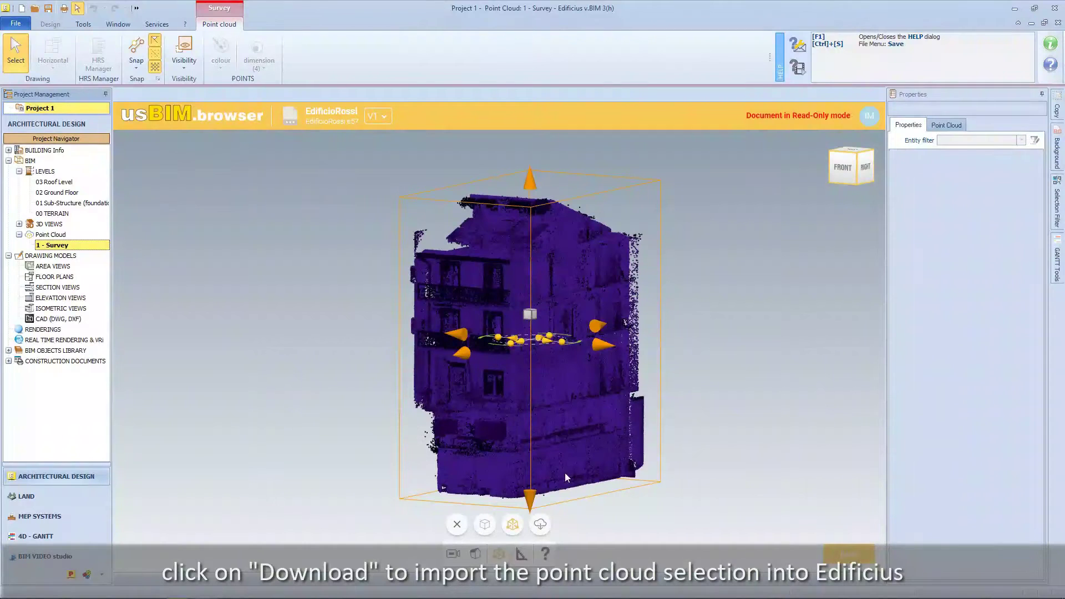
left_click(542, 526)
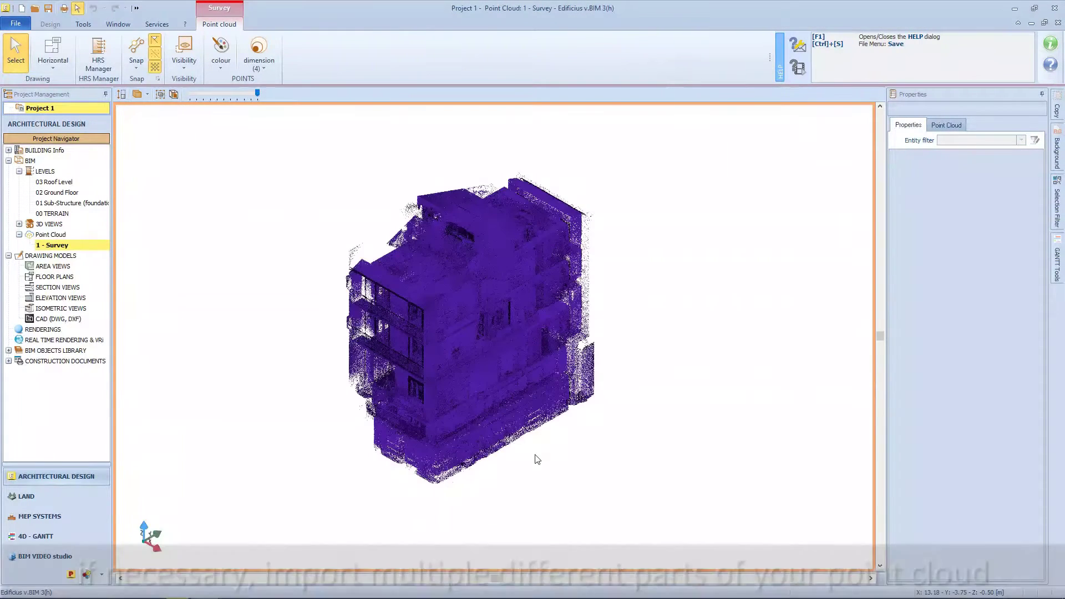
middle_click_drag(544, 453, 449, 447)
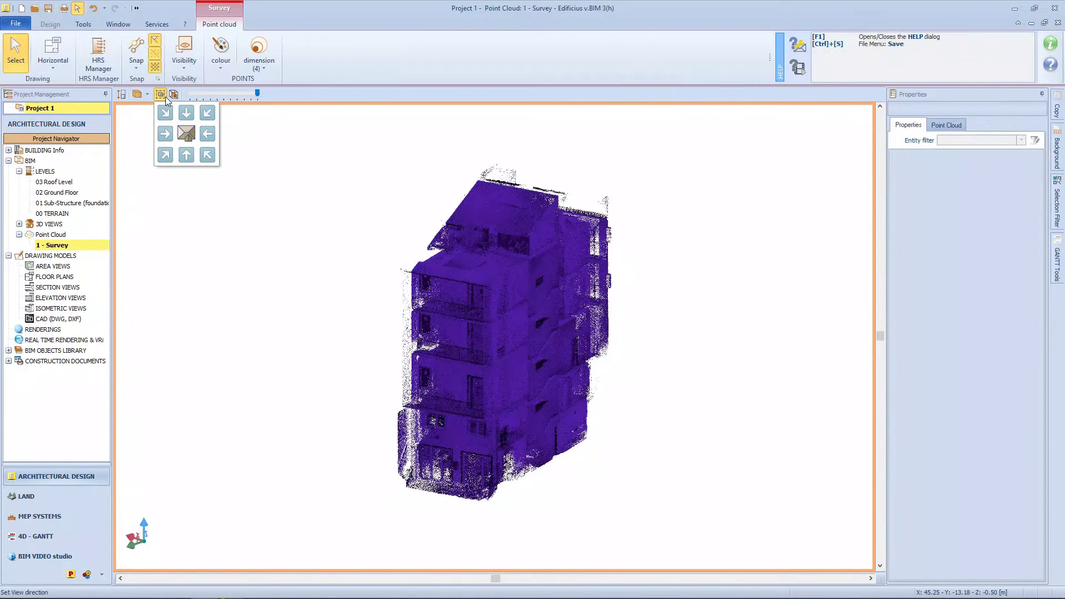
Step: In plan view, rotate the point cloud about its lower corner so that its long side aligns with the Y axis
left_click(187, 134)
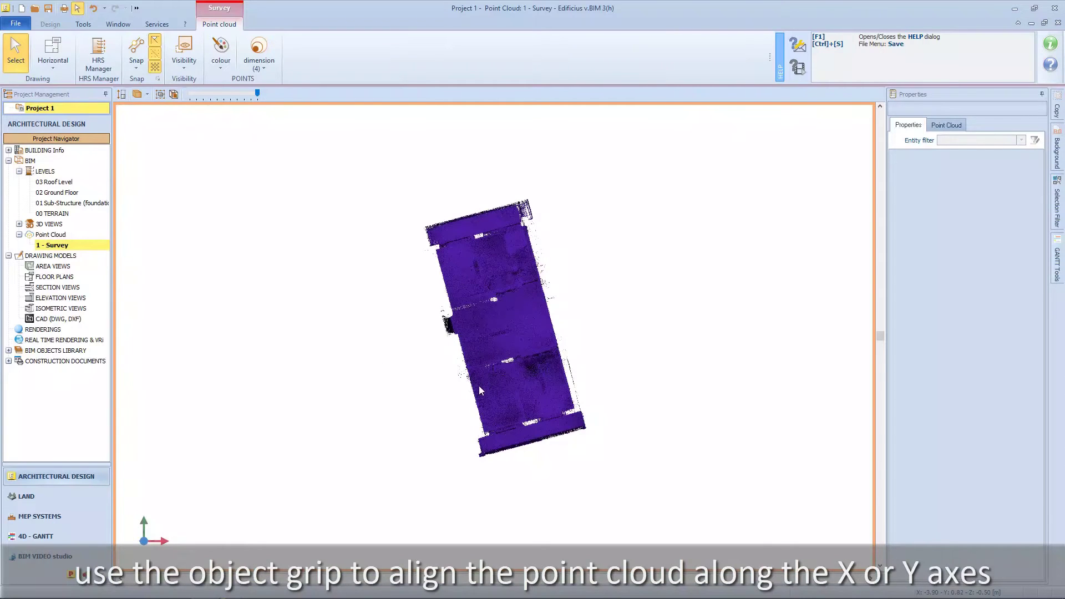
left_click(480, 391)
left_click(478, 457)
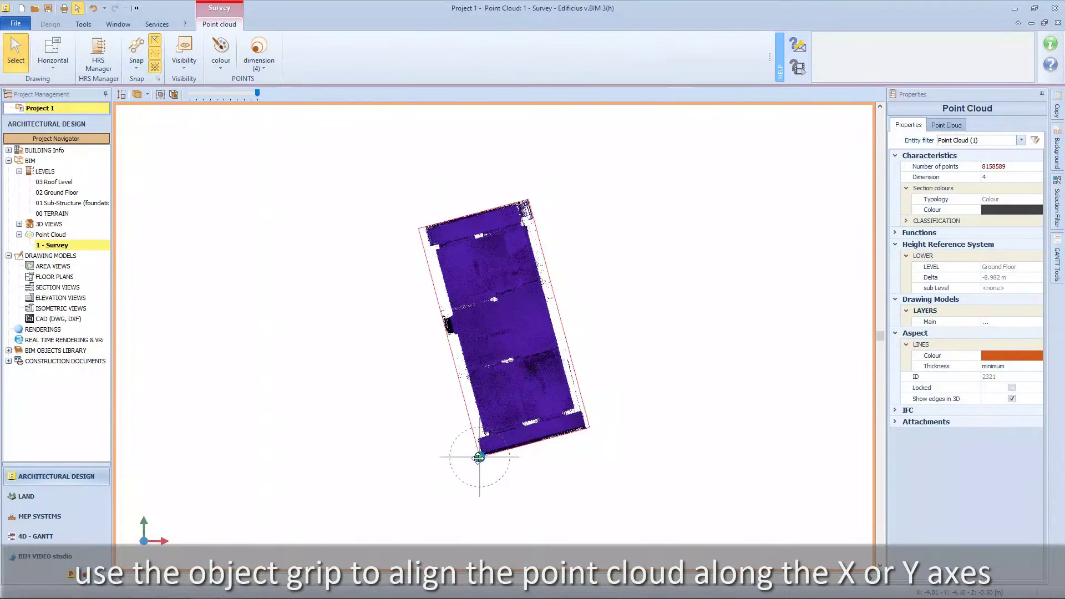
left_click(485, 431)
left_click(484, 394)
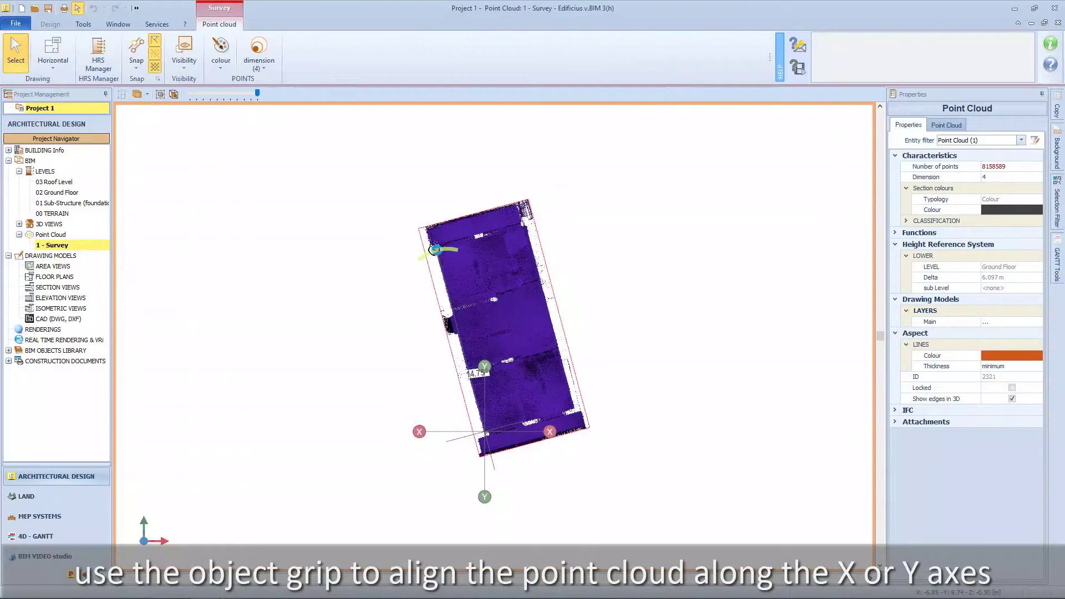
left_click(435, 250)
left_click(477, 401)
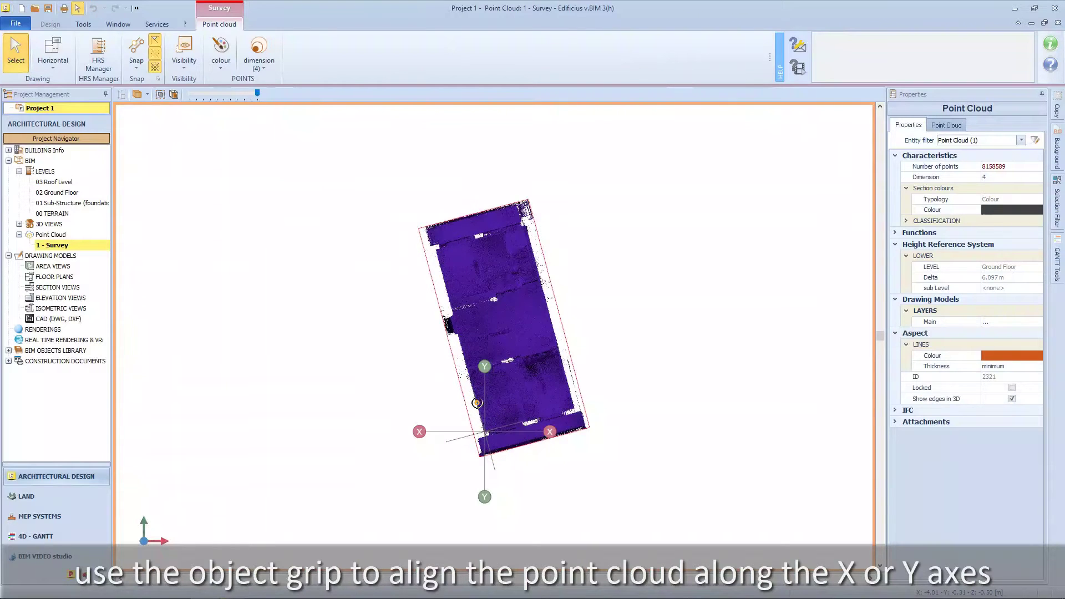
left_click(484, 368)
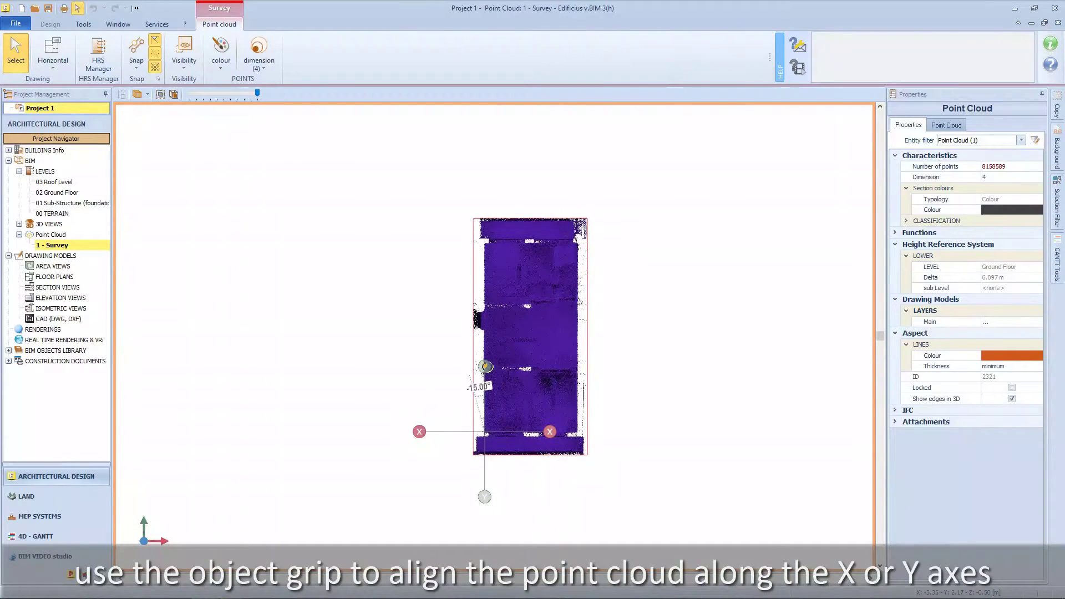
Step: Add a vertical section plane running lengthwise through the building's point cloud, passing through the stairwell
scroll(542, 435, "up", 4)
middle_click_drag(542, 434, 396, 256)
left_click(482, 286)
middle_click_drag(468, 439, 572, 281)
scroll(491, 431, "down", 3)
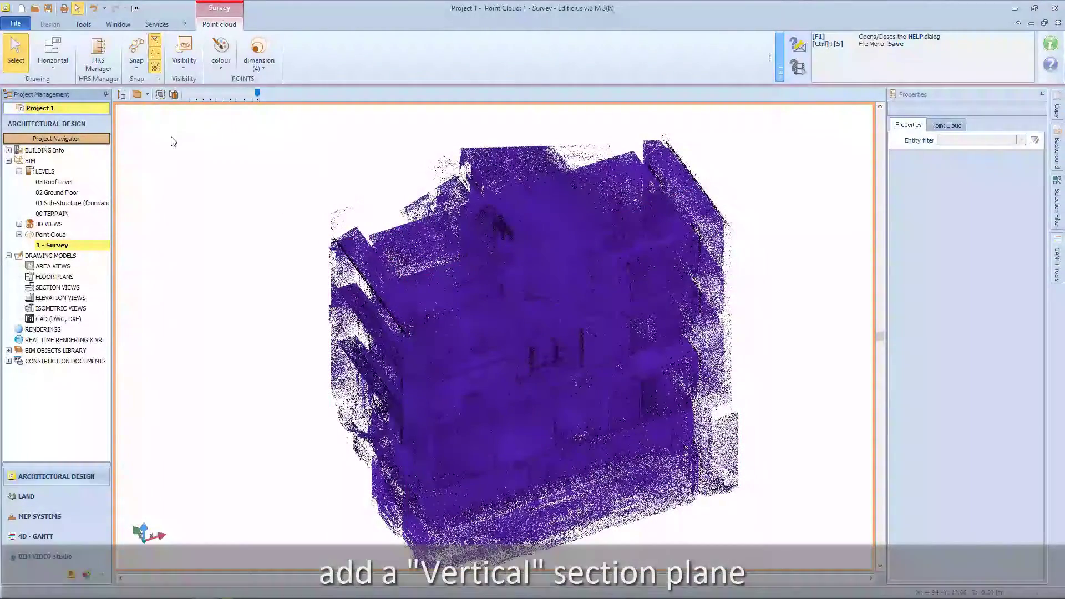
left_click(55, 66)
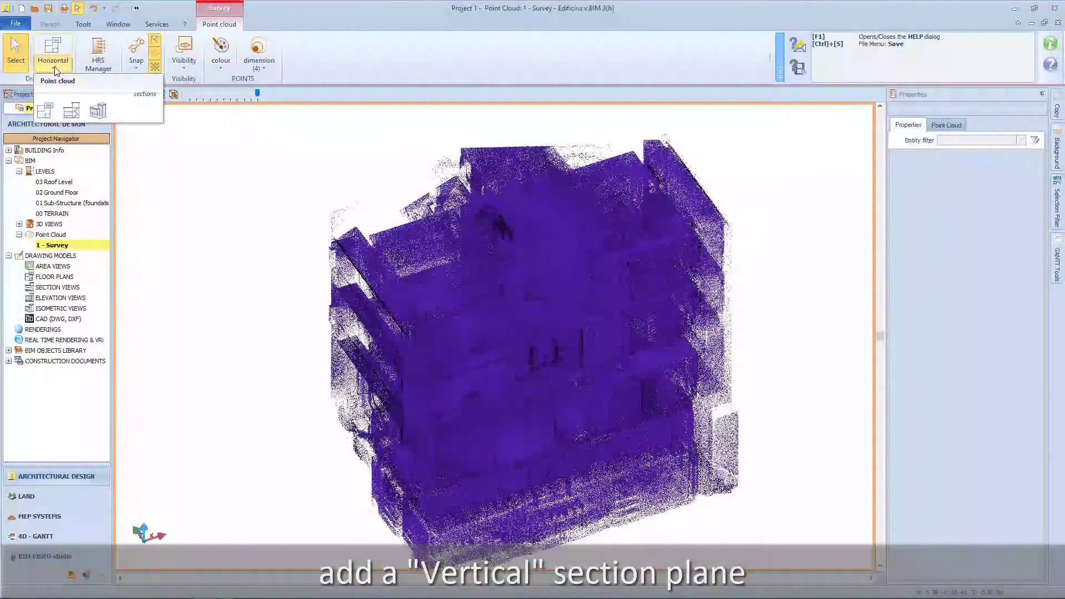
left_click(72, 113)
left_click(314, 293)
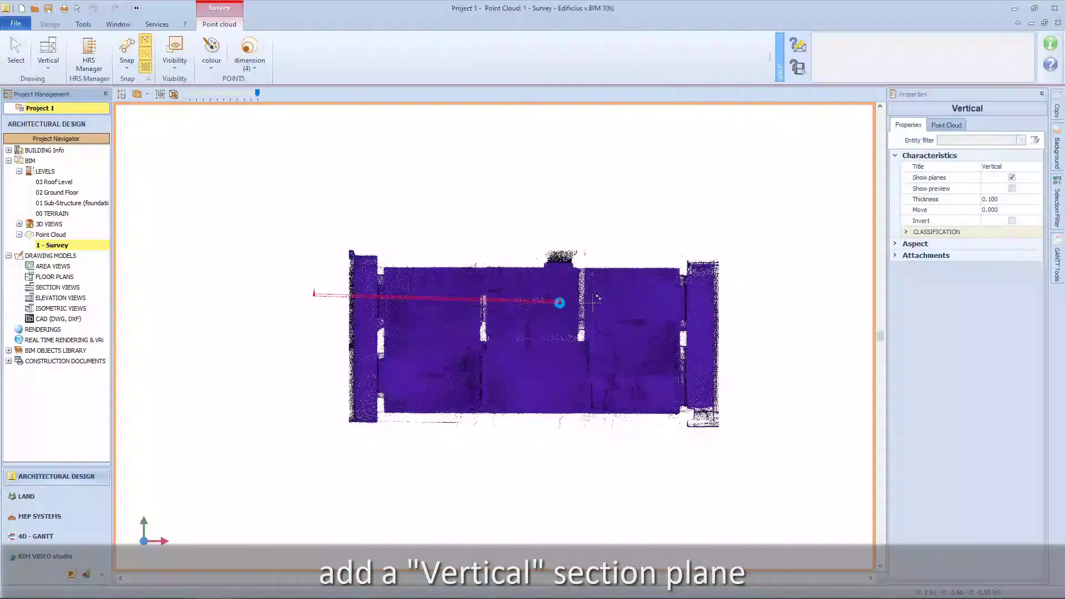
left_click(751, 296)
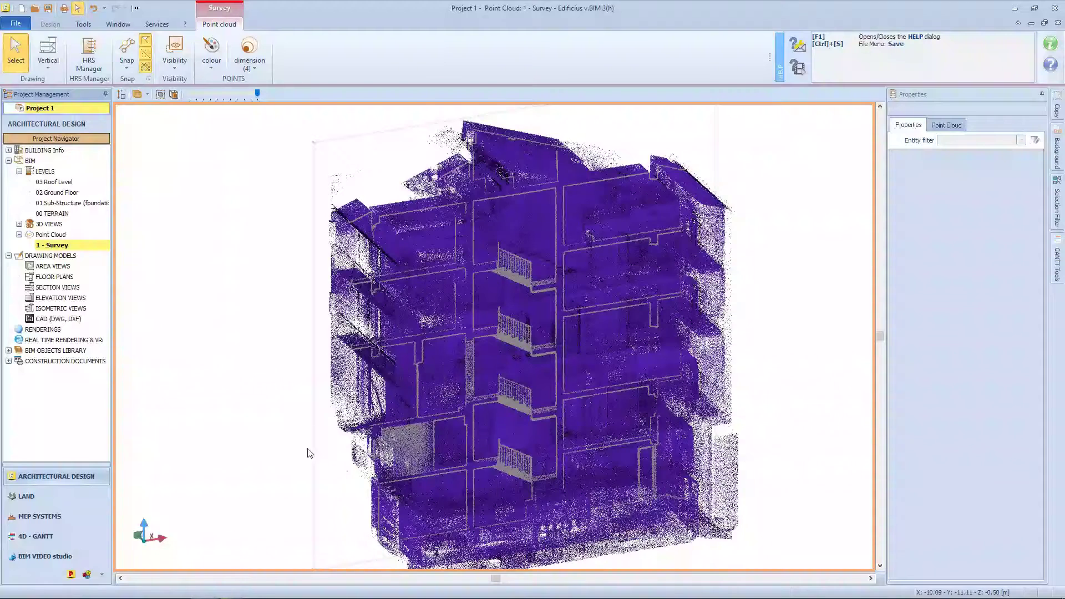
Step: Colour the section points red and hide the point cloud so only the vertical section is displayed
left_click(211, 64)
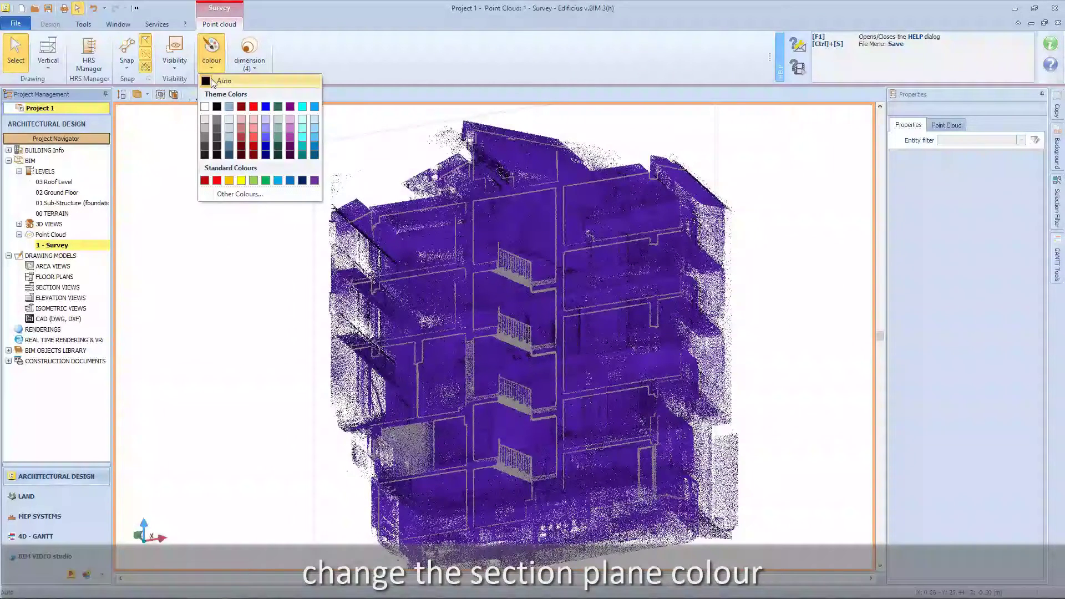
left_click(217, 179)
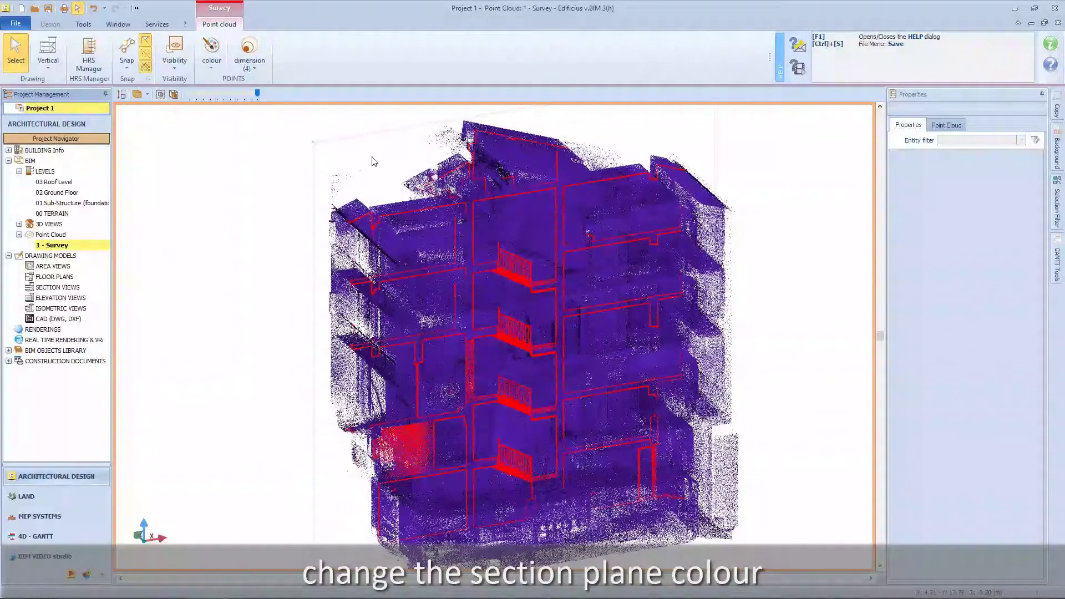
left_click(693, 208)
left_click(946, 125)
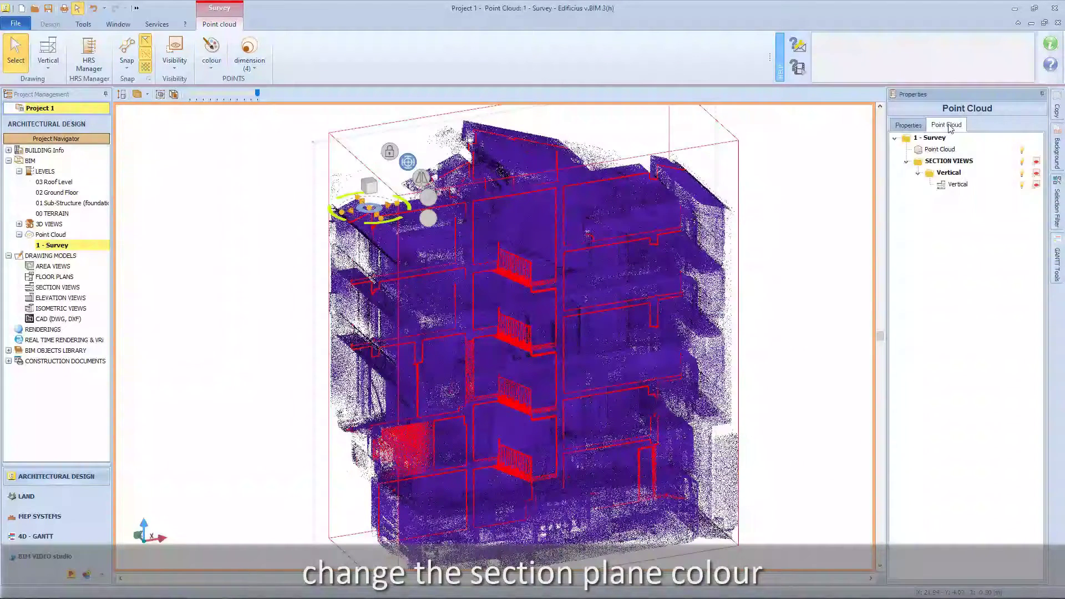
left_click(1021, 150)
middle_click_drag(811, 303, 792, 282)
key("Escape")
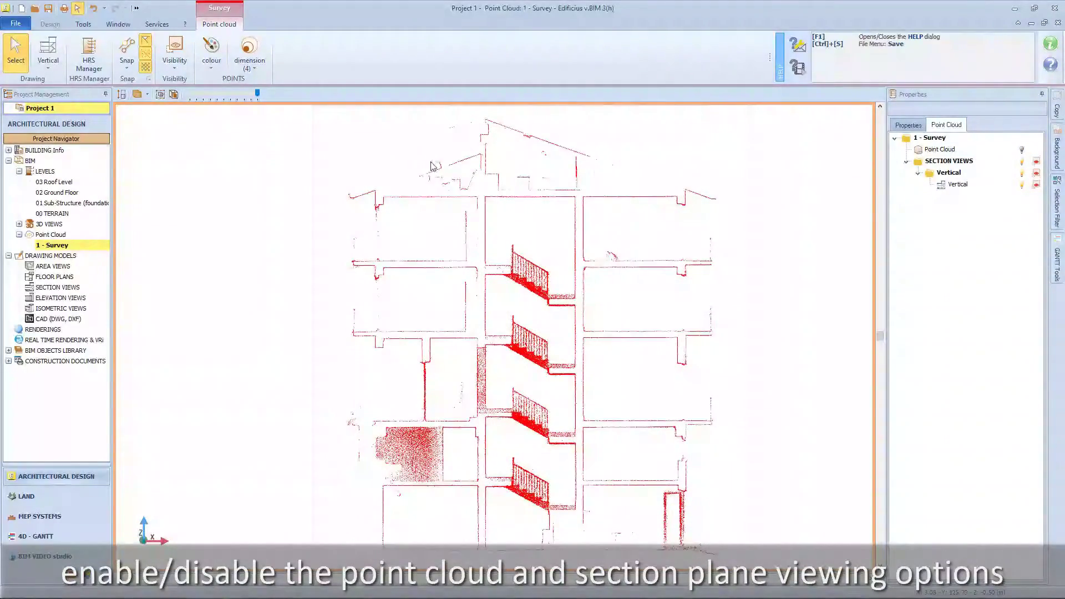
Step: Recolour the section points standard green and set the point dimension to 9
left_click(215, 68)
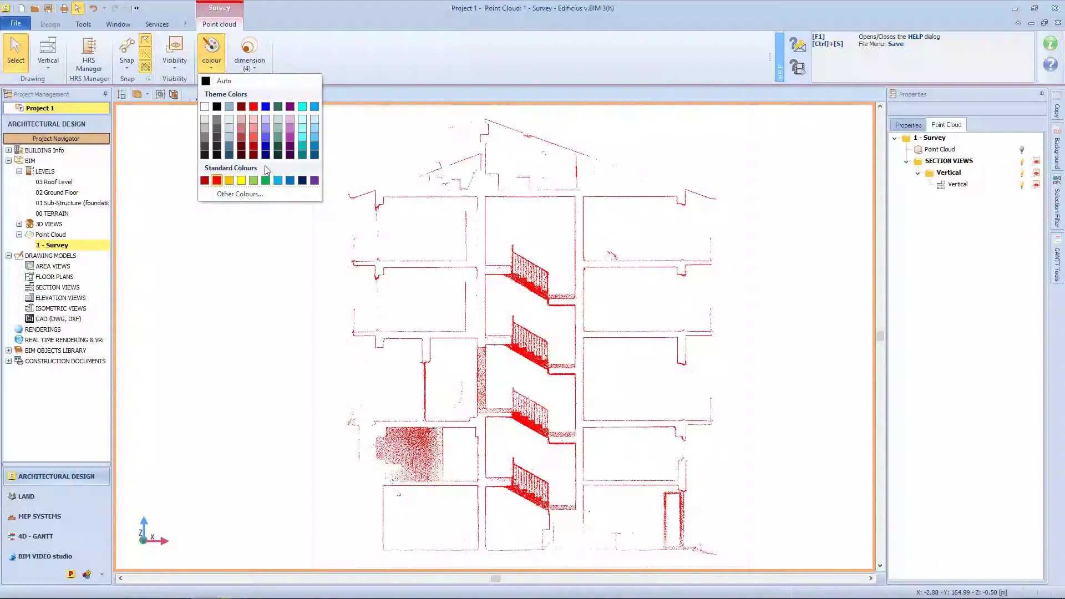
left_click(266, 181)
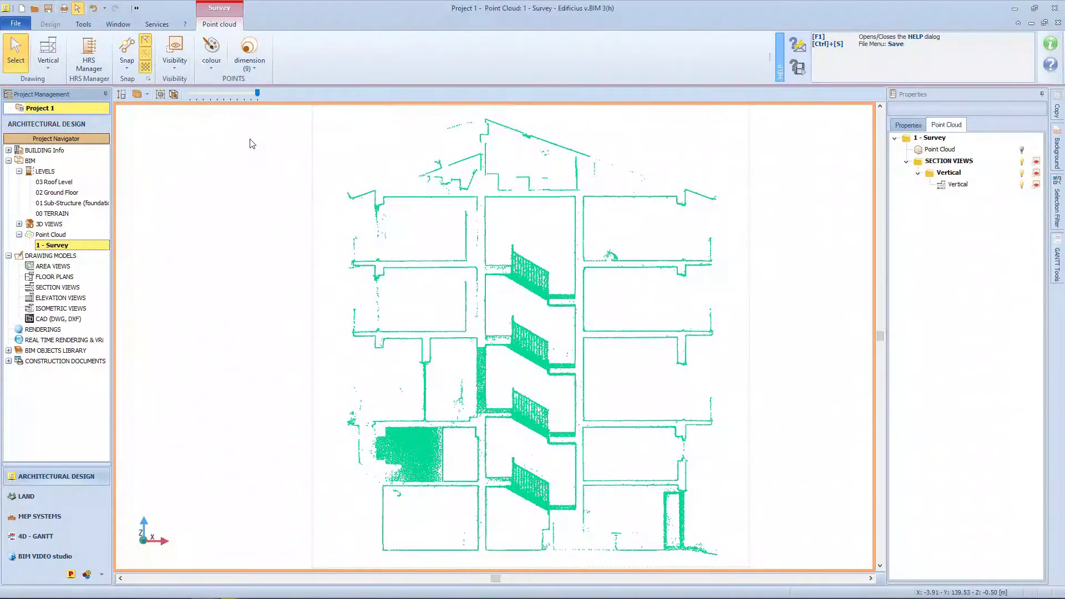
Step: Show the HRS level reference axis and move the point cloud's object grip onto the building's zero-level floor slab
left_click(99, 60)
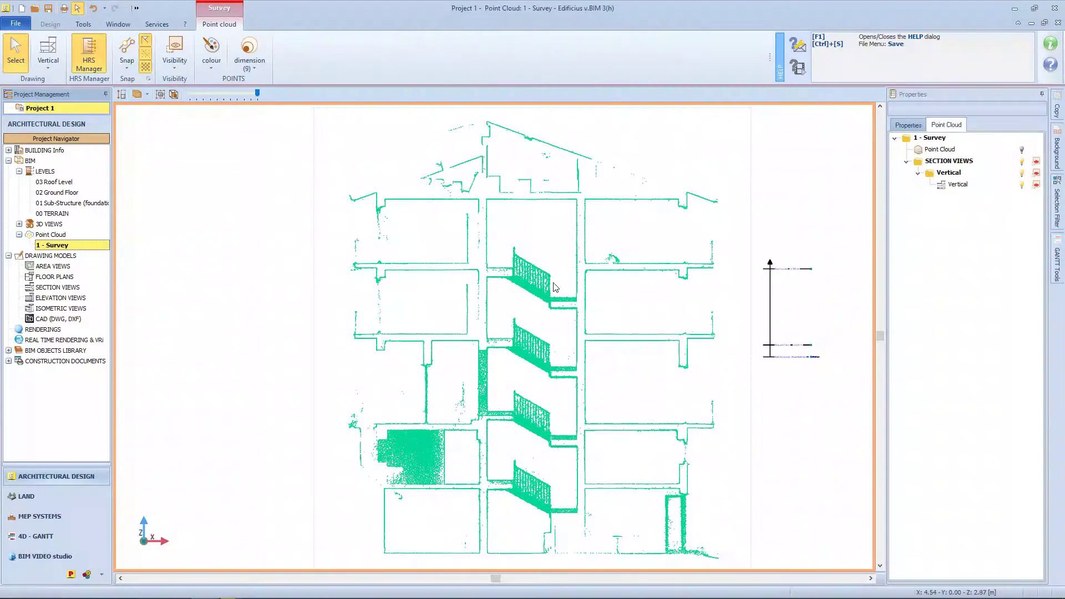
left_click(417, 216)
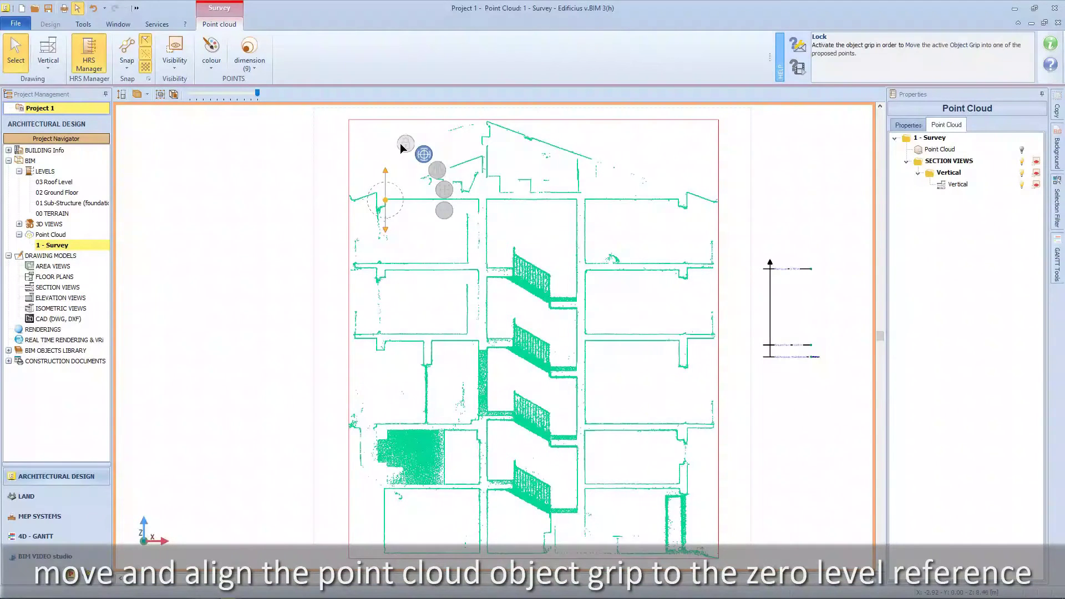
left_click(404, 144)
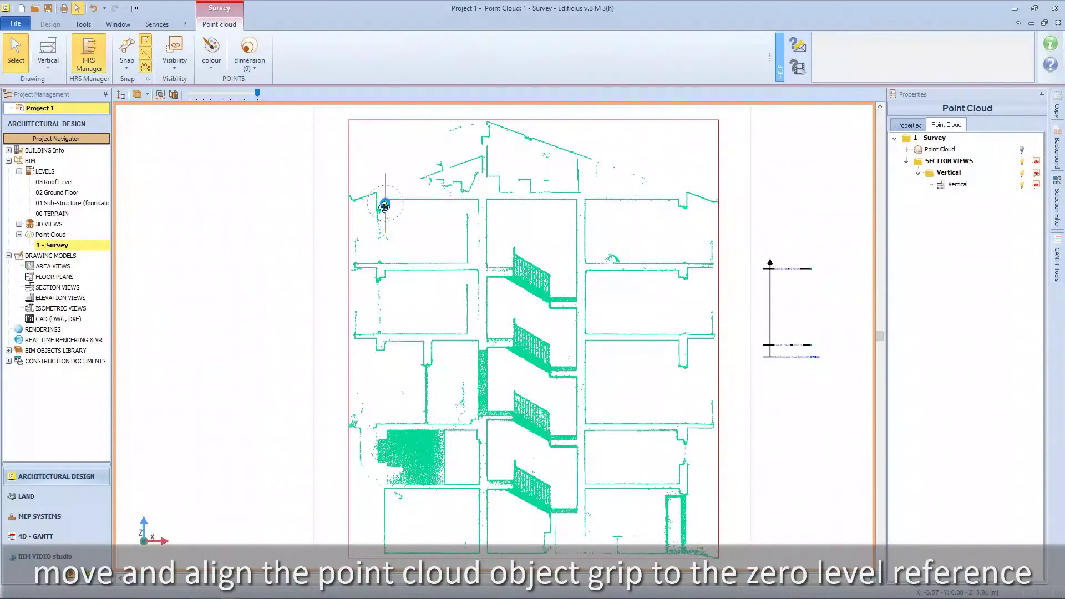
scroll(678, 430, "up", 5)
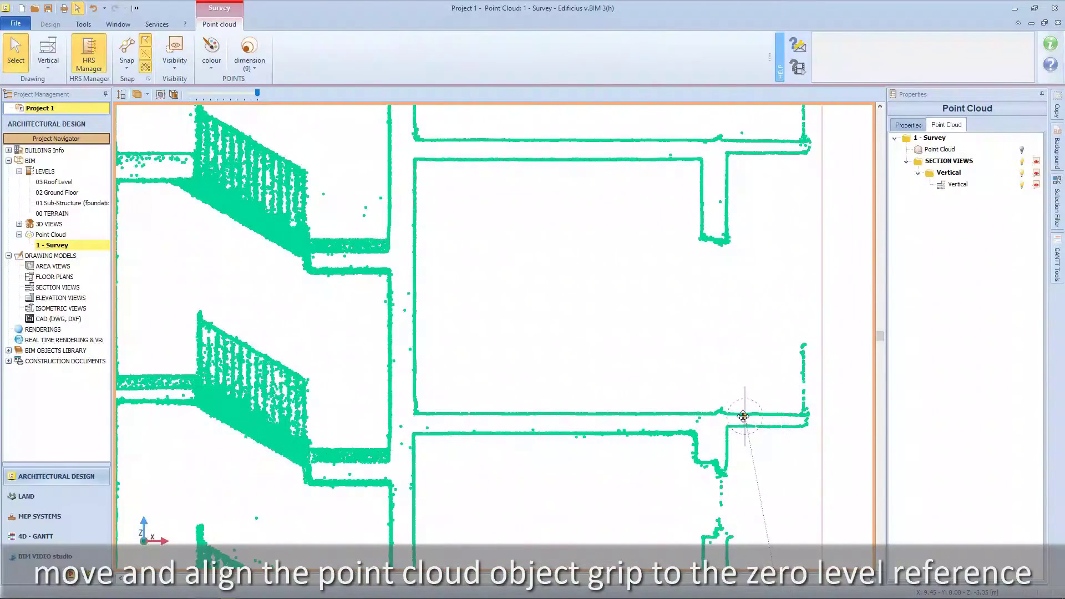
left_click(734, 415)
scroll(734, 415, "down", 5)
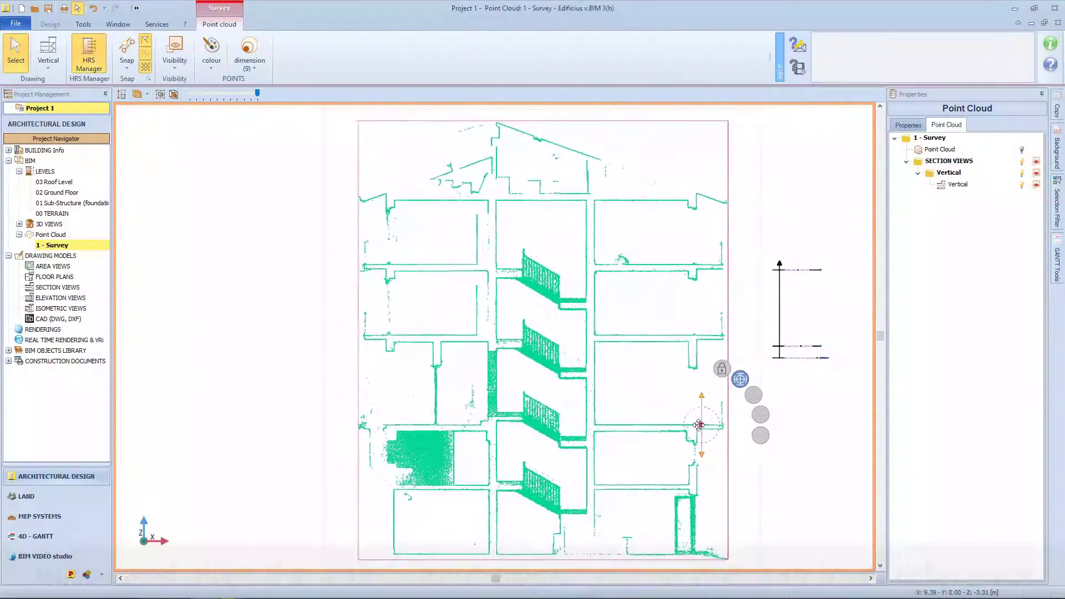
Step: Move the point cloud vertically from its grip so its zero level aligns with the Ground Floor reference at 0.000 m
left_click(632, 389)
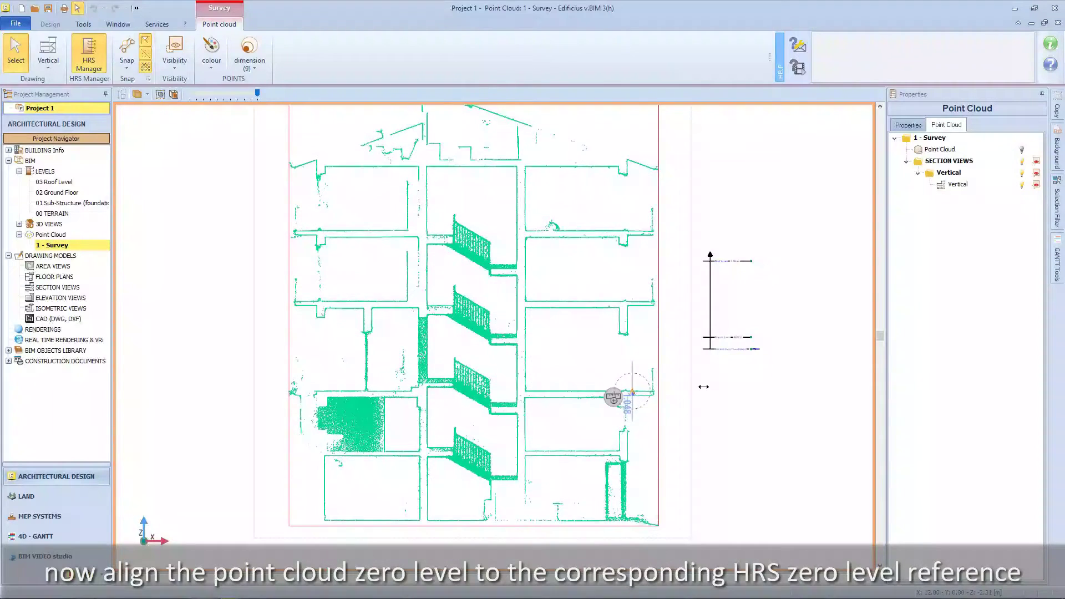
scroll(744, 350, "up", 4)
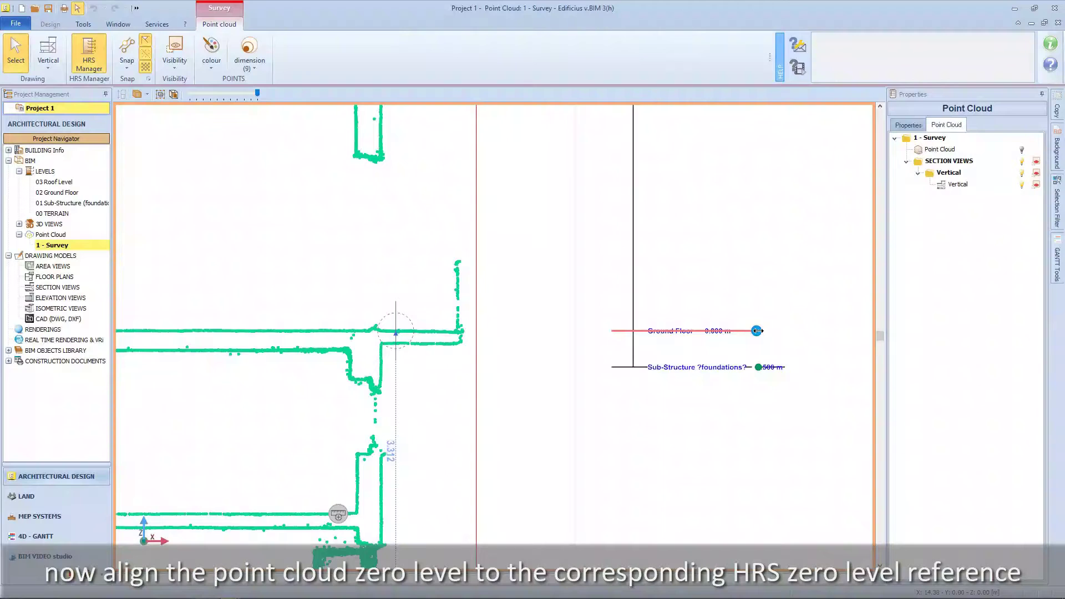
left_click(757, 331)
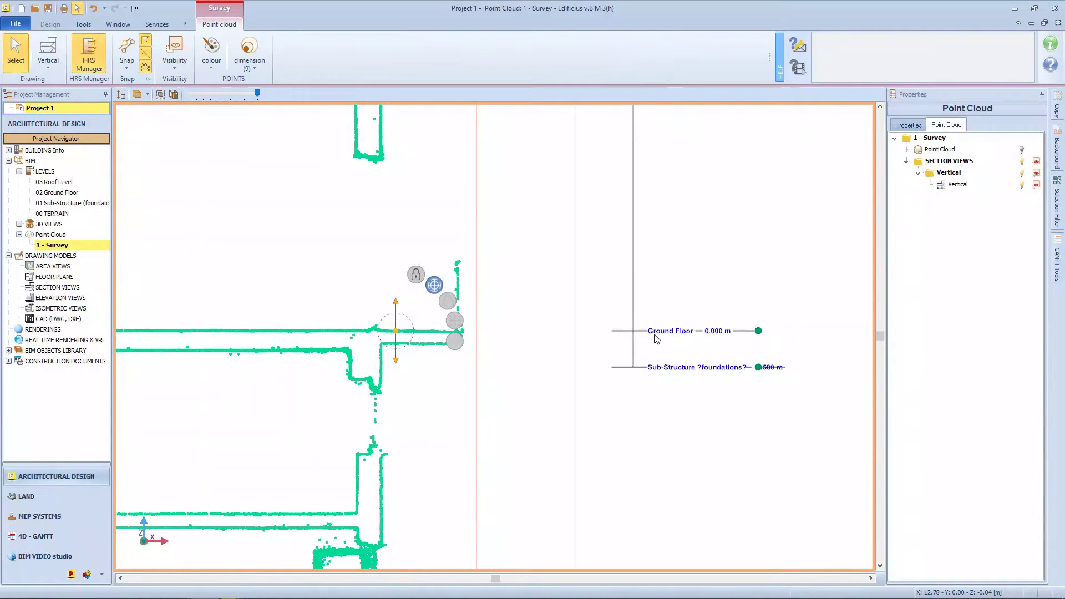
left_click(789, 333)
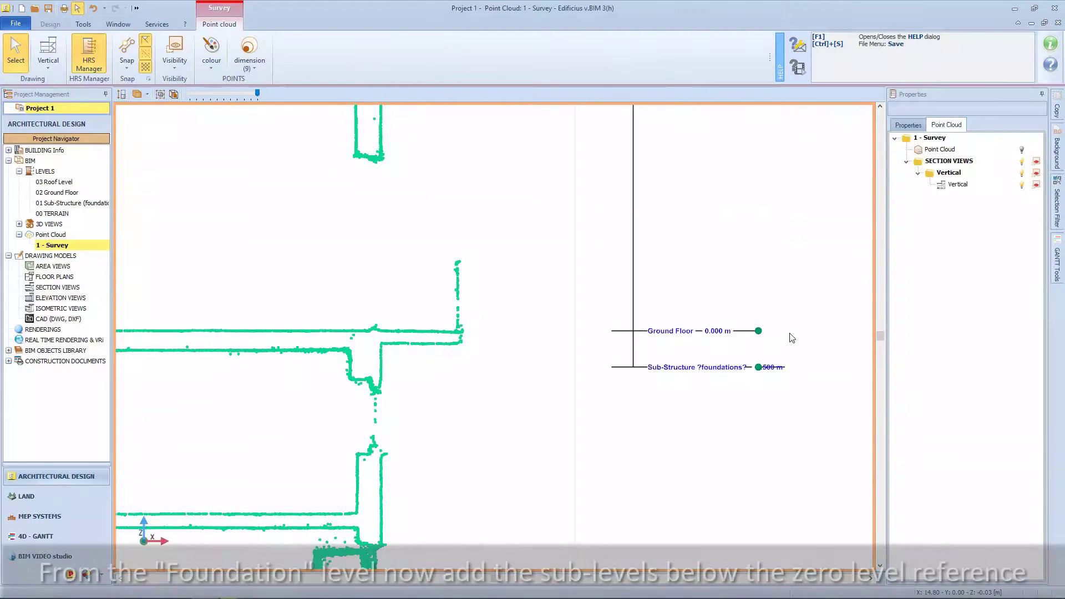
Step: Add a level plane from the Sub-Structure level and snap its elevation to the slab below the ground floor, at -2.518 m
right_click(758, 369)
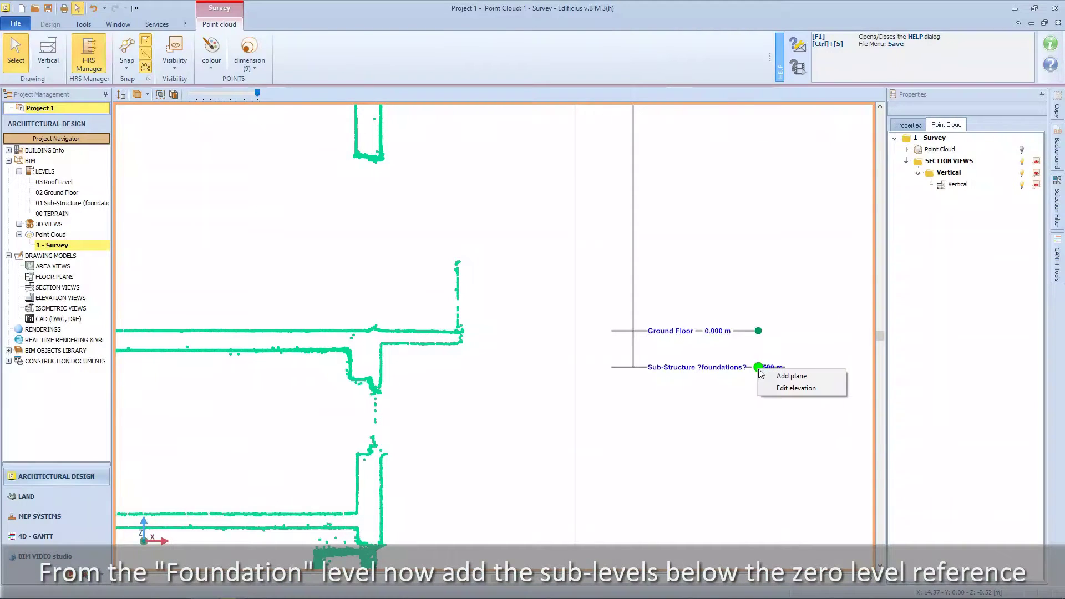
left_click(788, 376)
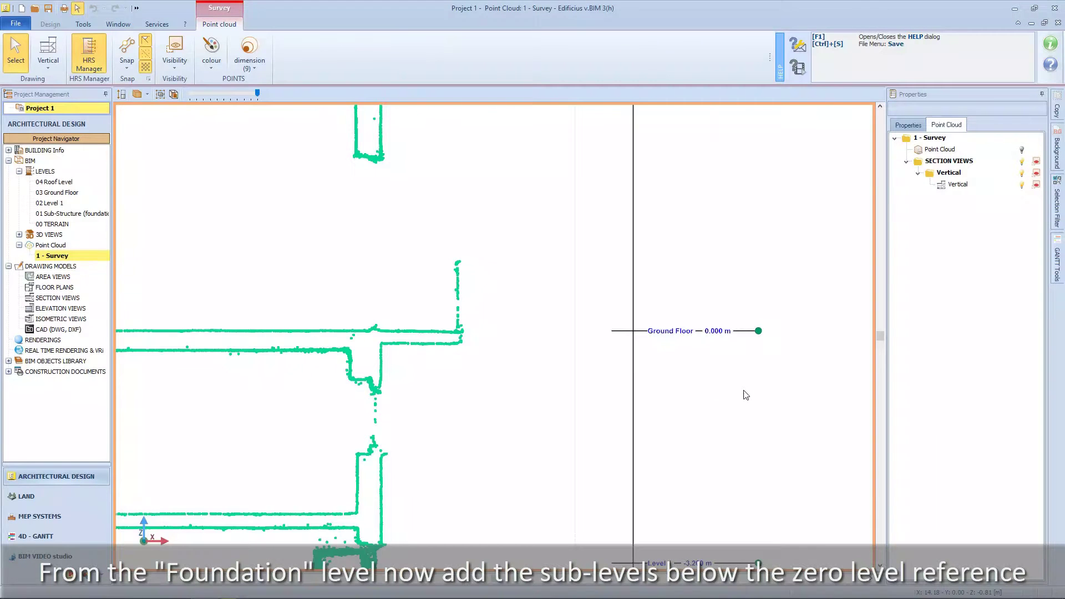
middle_click_drag(746, 395, 762, 277)
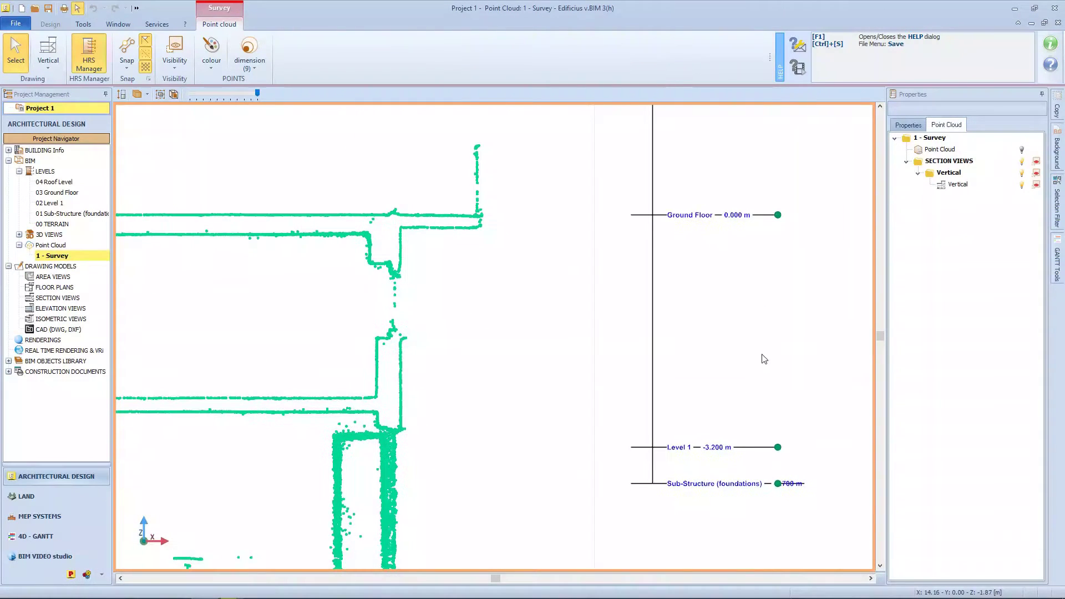
right_click(777, 447)
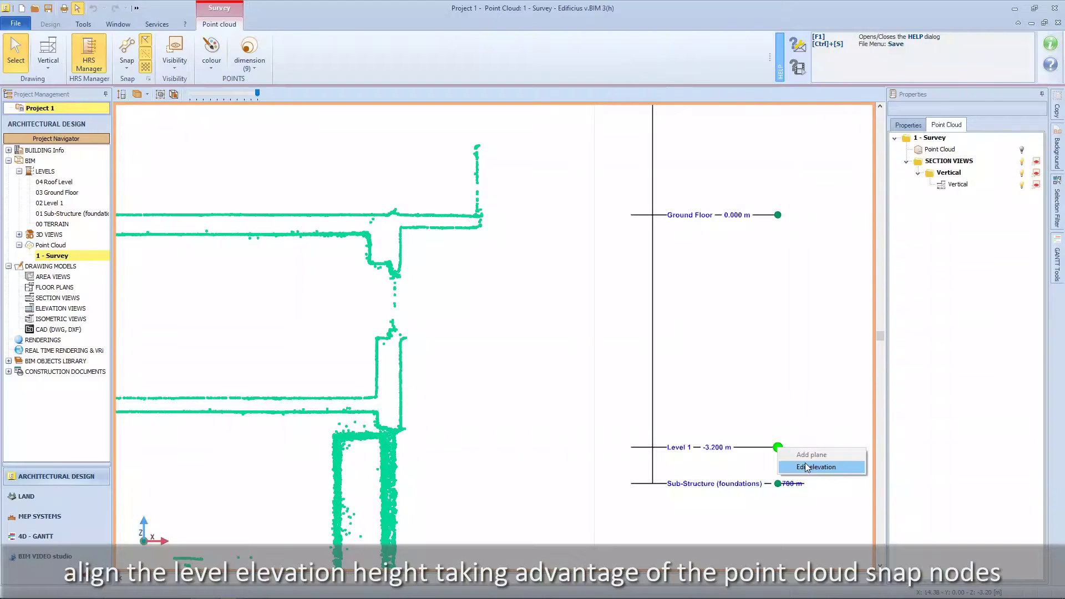
left_click(807, 467)
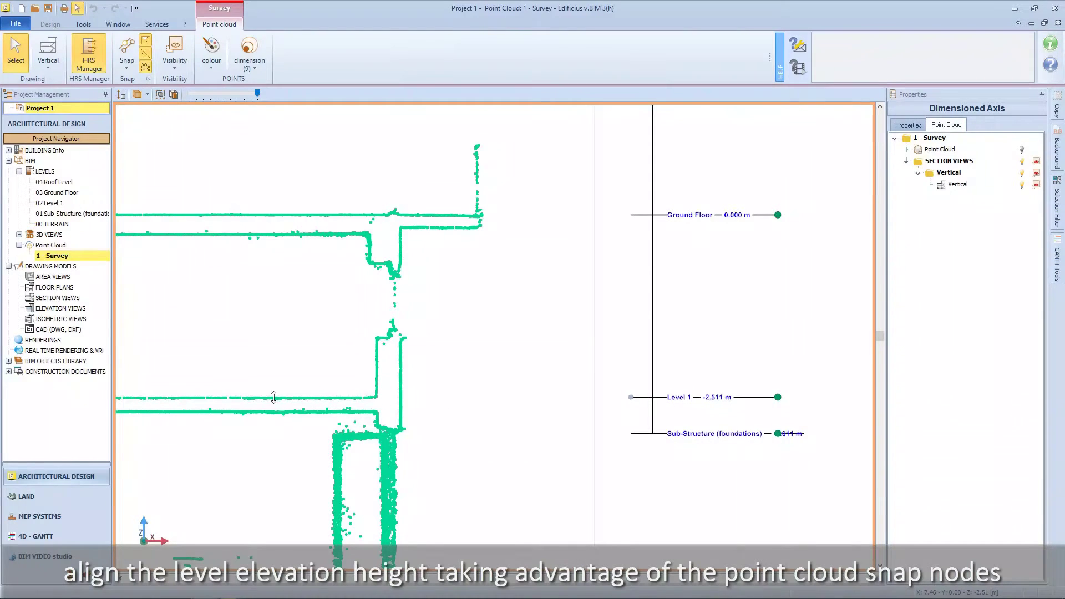
left_click(229, 397)
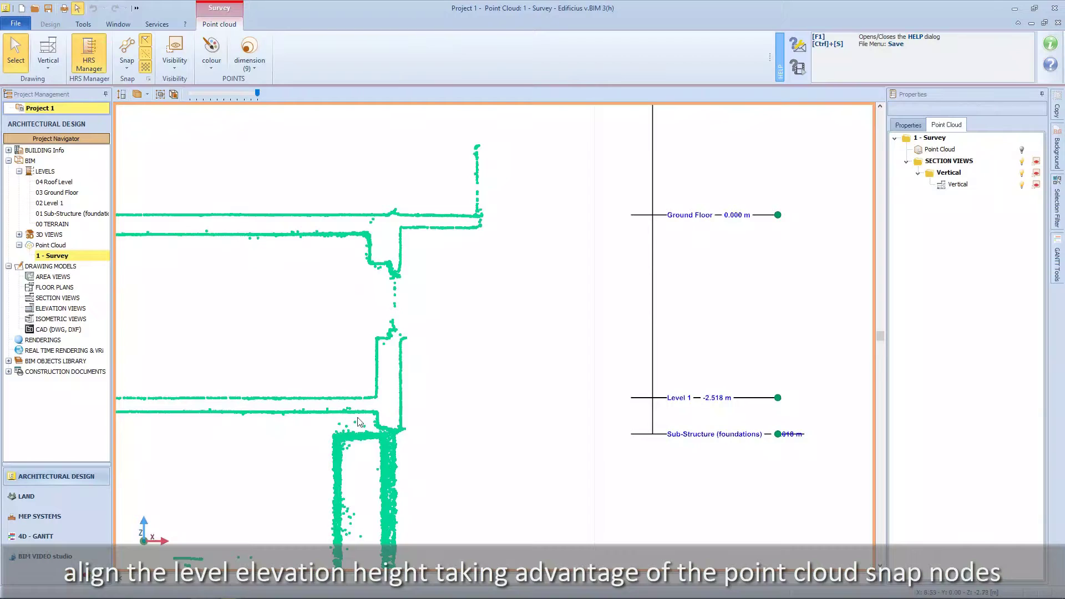
Step: Add a second sub-level from the Sub-Structure level and snap its elevation to the building's lowest floor line in the section
right_click(777, 434)
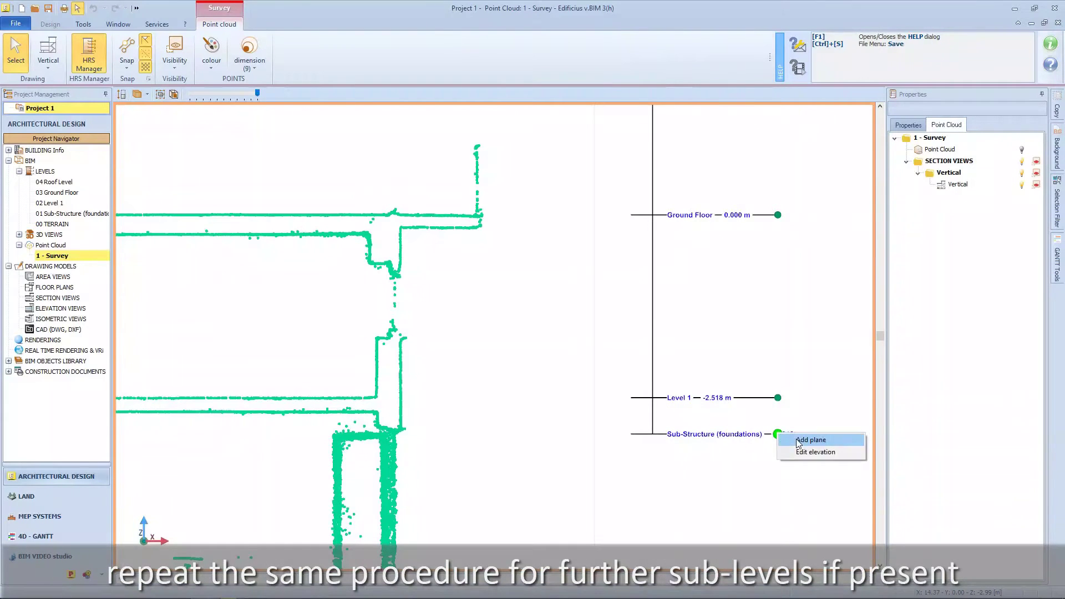
left_click(798, 443)
scroll(796, 444, "down", 2)
middle_click_drag(795, 447, 771, 334)
right_click(763, 451)
left_click(786, 470)
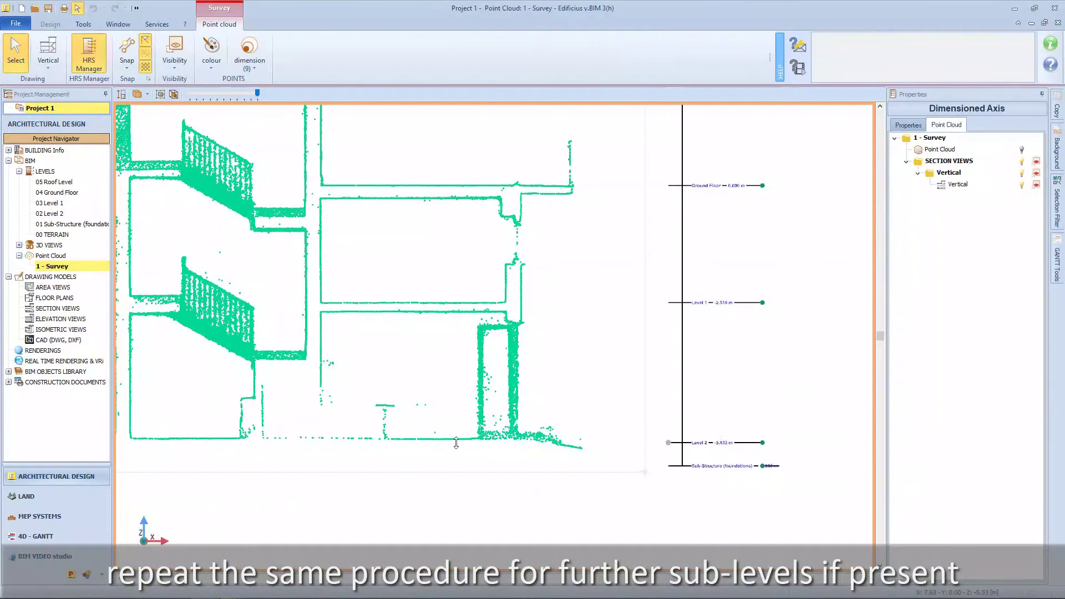
left_click(385, 437)
Step: Edit the Roof Level's elevation to align it with the first floor slab above the Ground Floor
scroll(805, 144, "down", 1)
middle_click_drag(805, 144, 765, 445)
right_click(722, 367)
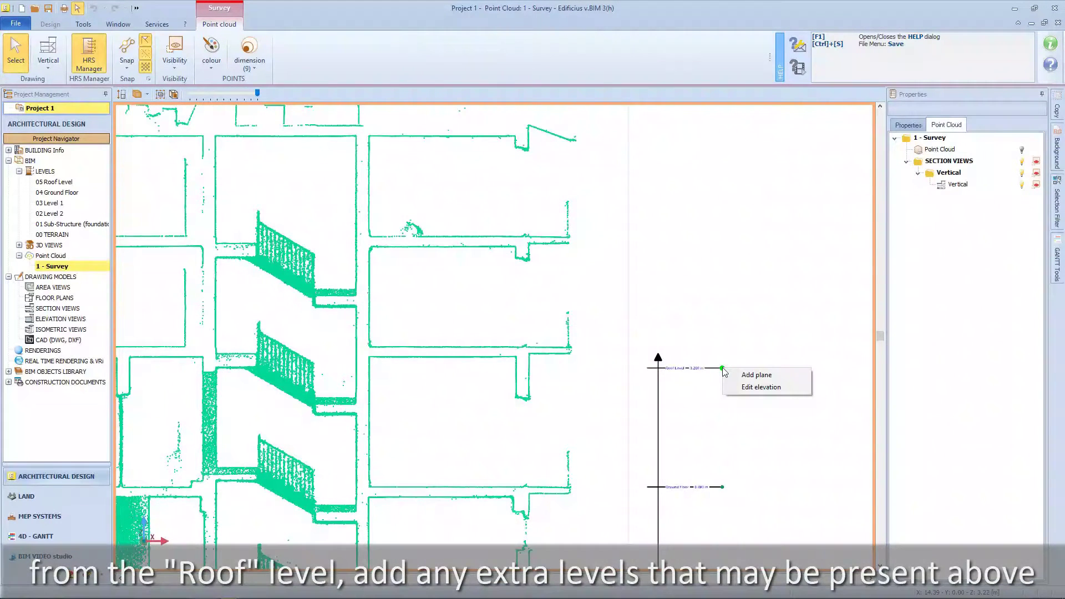
left_click(761, 387)
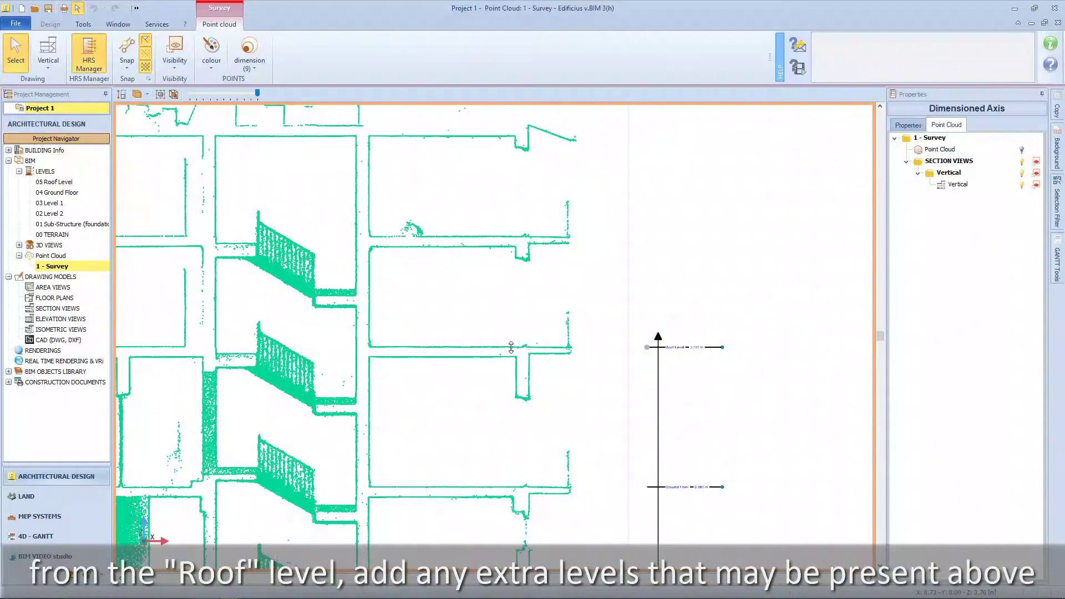
left_click(708, 350)
Step: Add a level plane from the Roof Level and snap the raised Roof Level to the second floor slab above ground
right_click(722, 348)
left_click(742, 356)
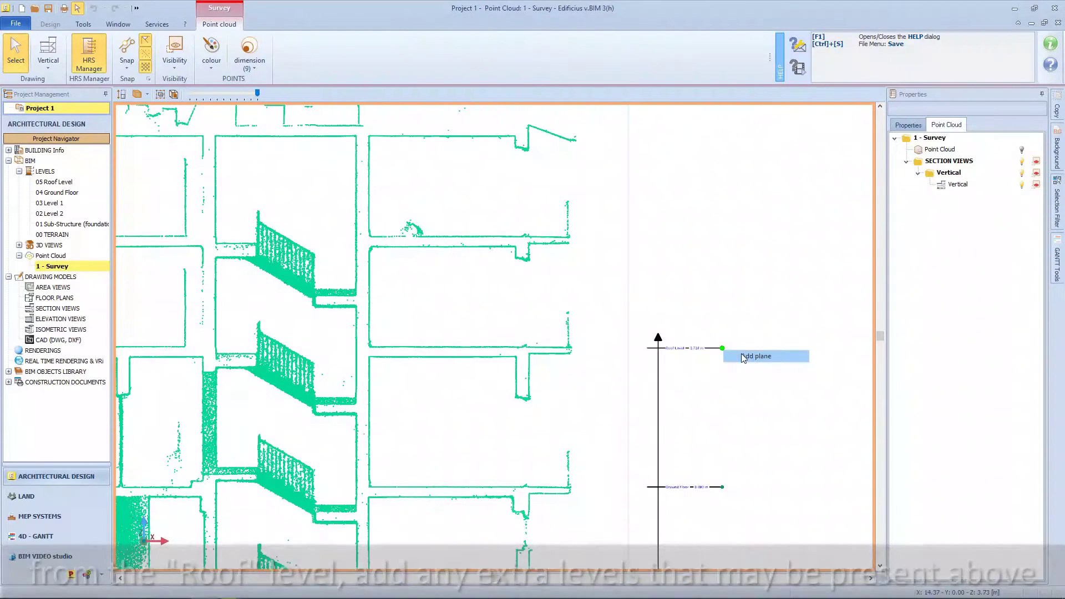
right_click(722, 228)
left_click(746, 248)
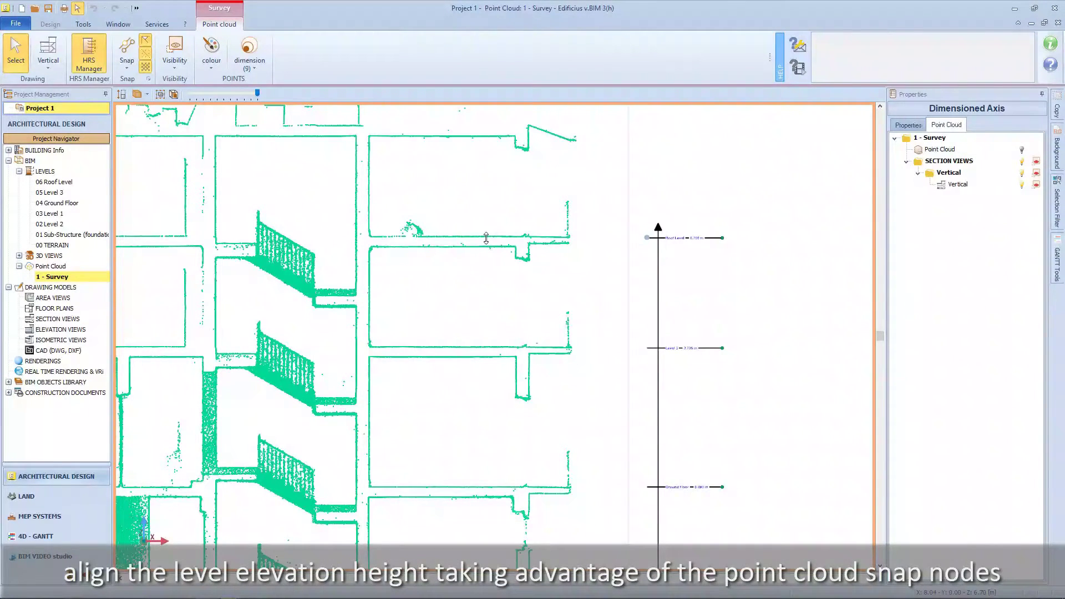
left_click(461, 237)
Step: Add another upper level, snap the Roof Level to the attic floor line, and add one more plane above it
right_click(722, 237)
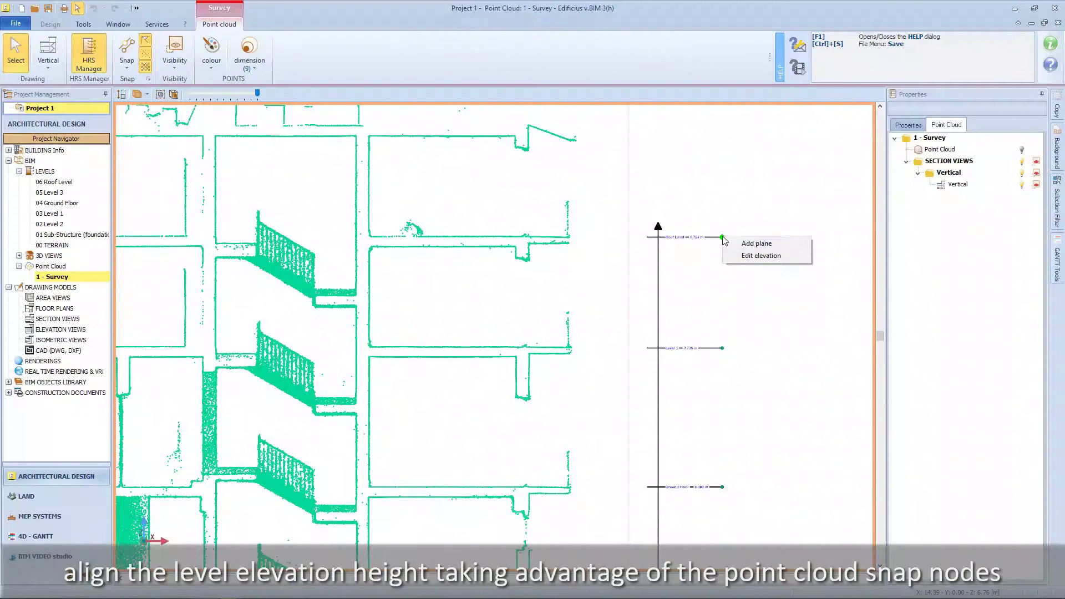
left_click(738, 244)
middle_click_drag(732, 204, 744, 344)
right_click(744, 286)
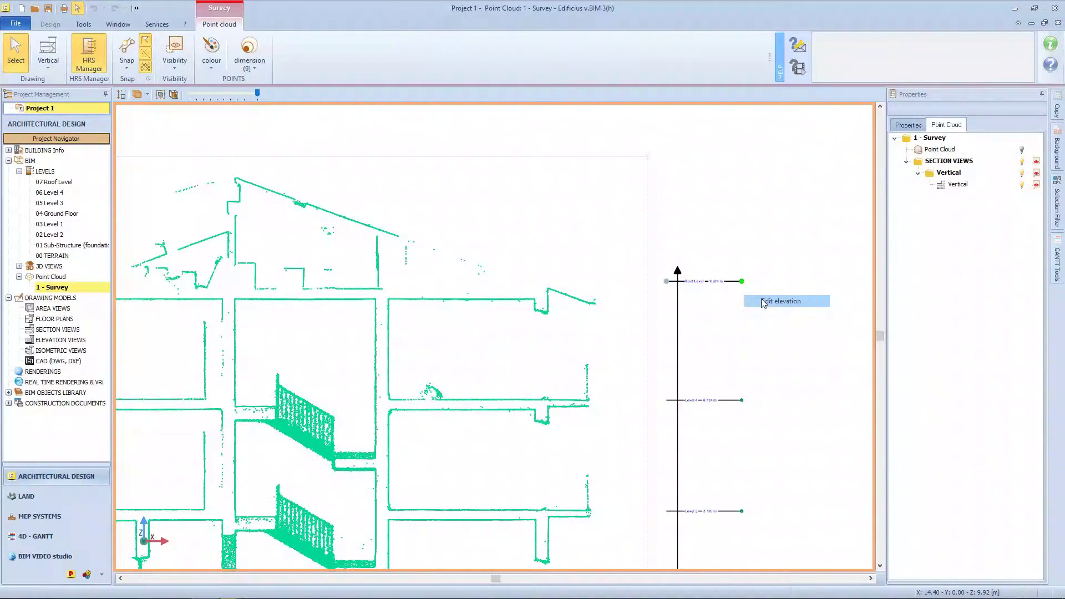
left_click(749, 297)
left_click(336, 288)
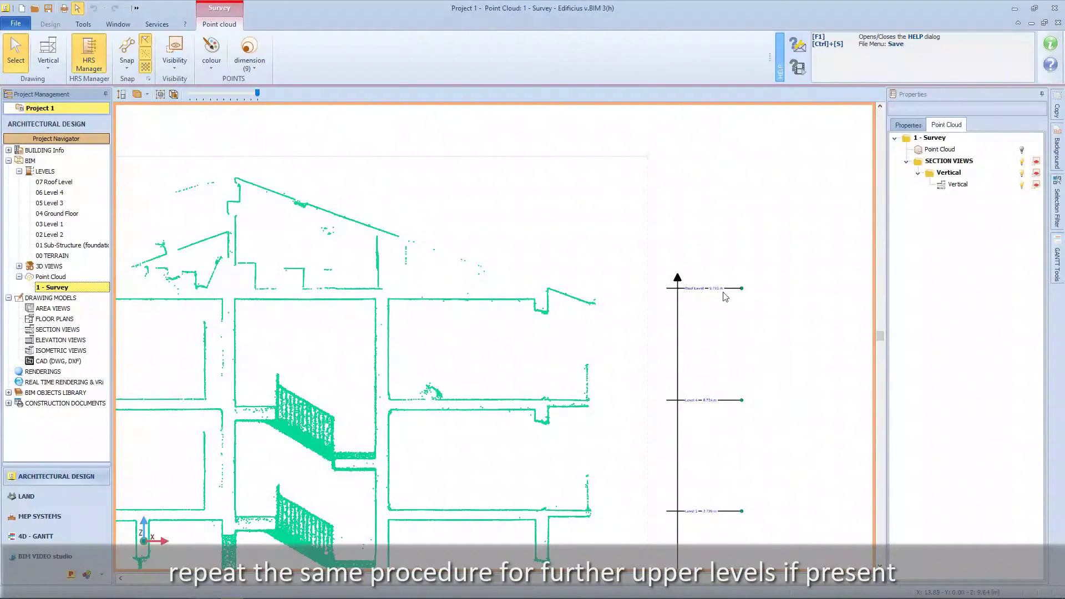
right_click(741, 287)
left_click(750, 296)
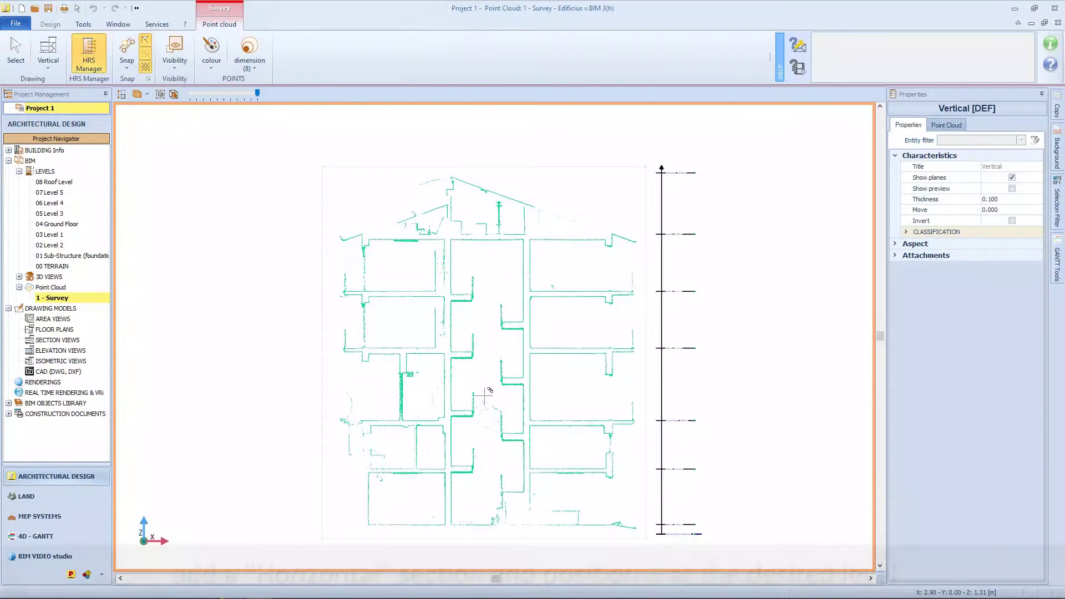
Step: Add a horizontal point cloud section just above the Ground Floor slab
left_click(59, 71)
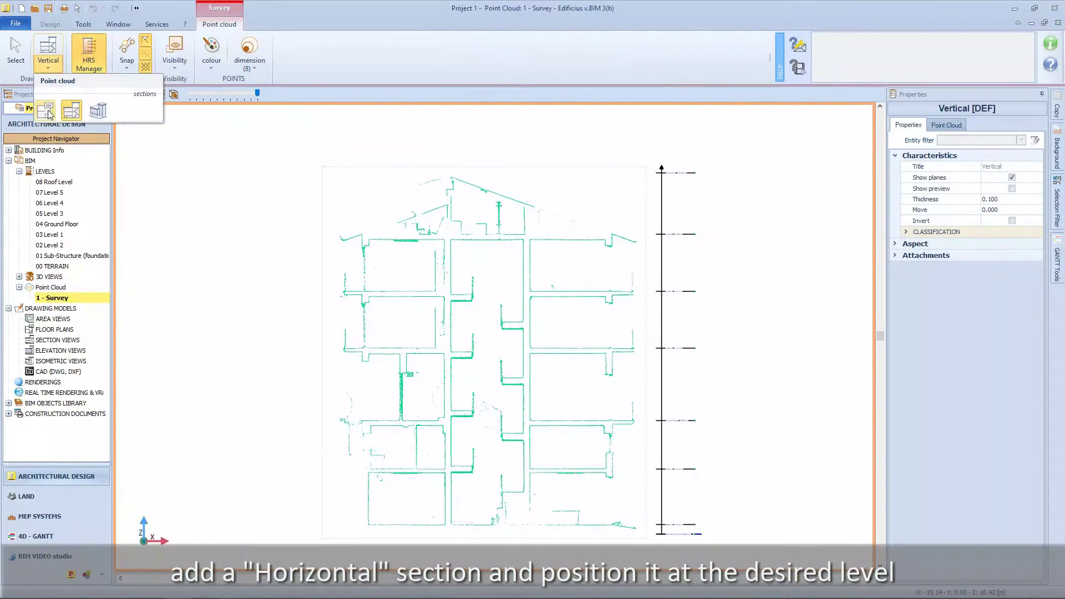
left_click(46, 111)
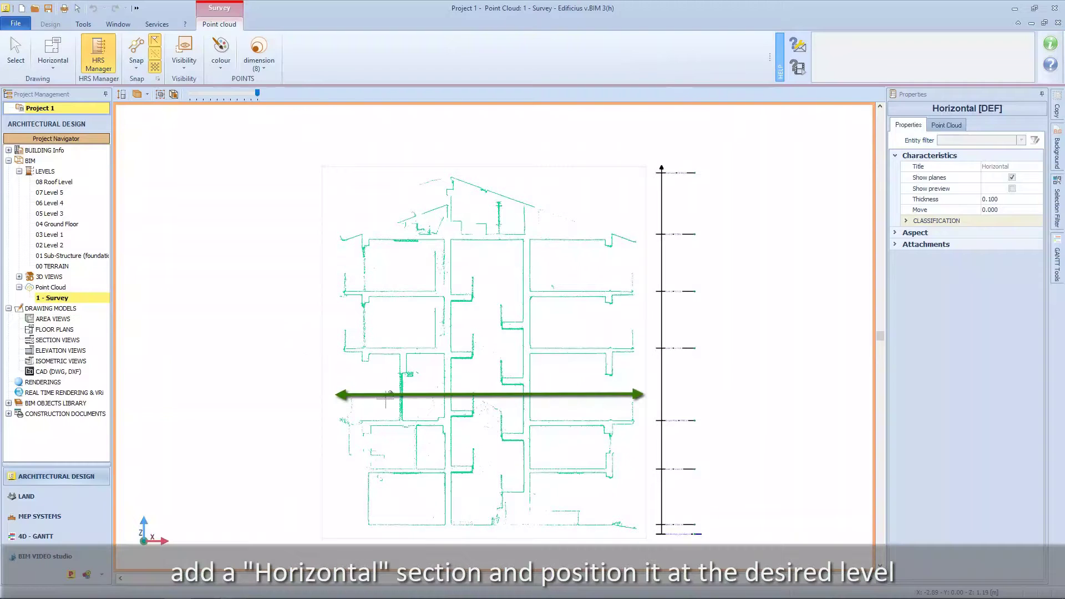
left_click(330, 395)
mouse_move(330, 395)
middle_mouse_down()
mouse_move(394, 409)
mouse_move(347, 409)
middle_mouse_up()
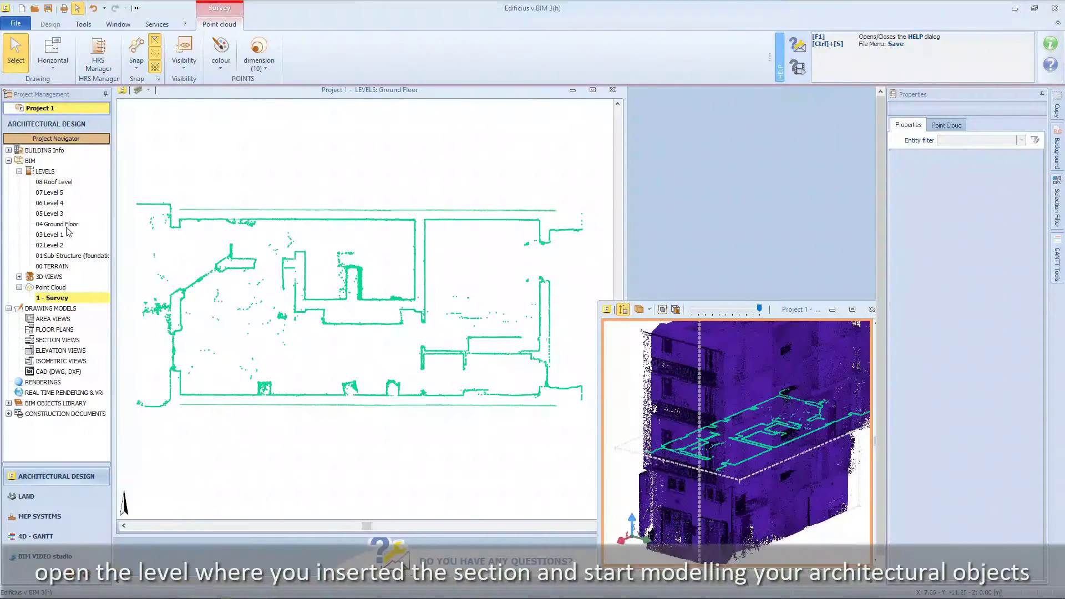
Step: Open the Ground Floor level and generate a vertical envelope from the point cloud, picking two points along the upper wall's inner face
double_click(64, 224)
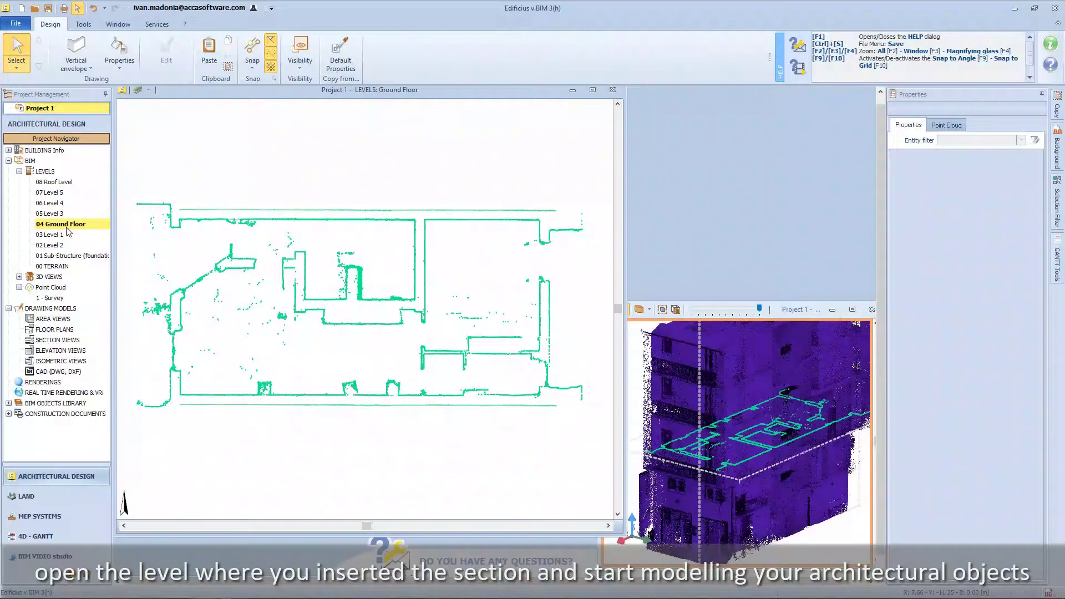
left_click(79, 54)
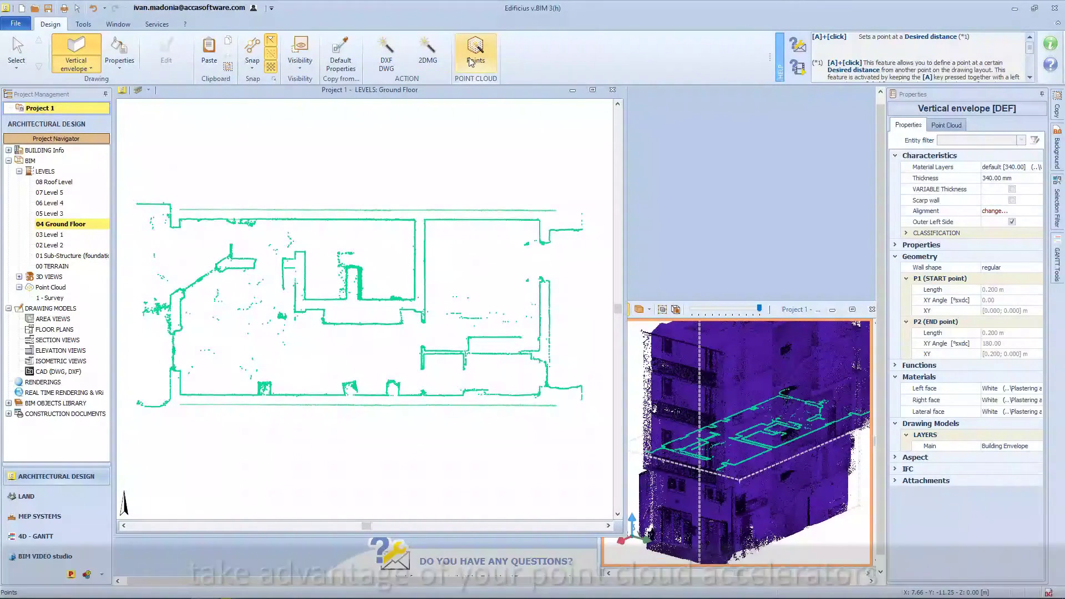
left_click(470, 62)
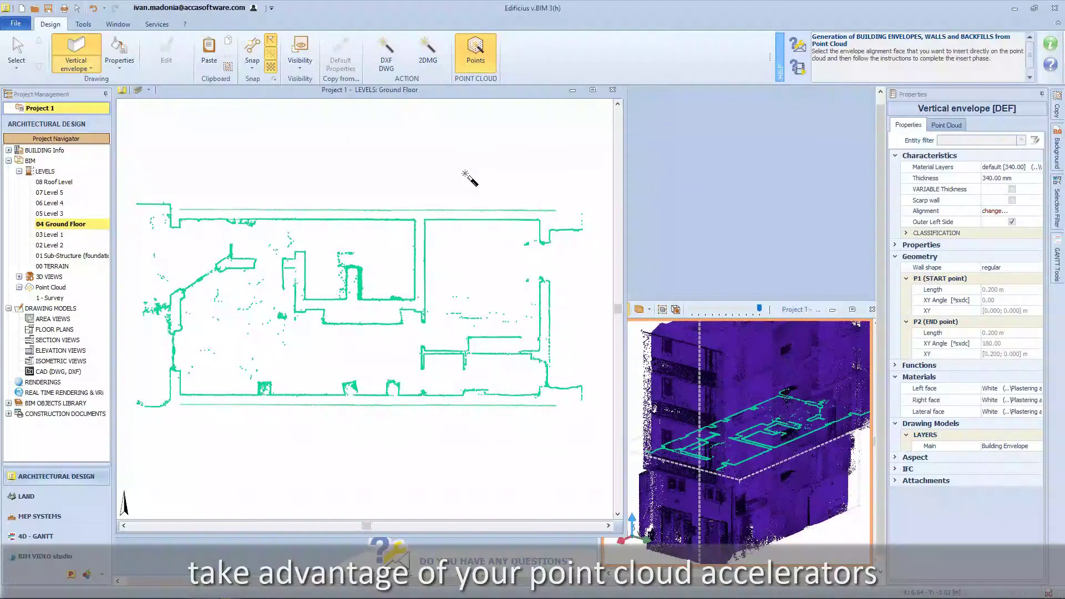
scroll(195, 226, "up", 4)
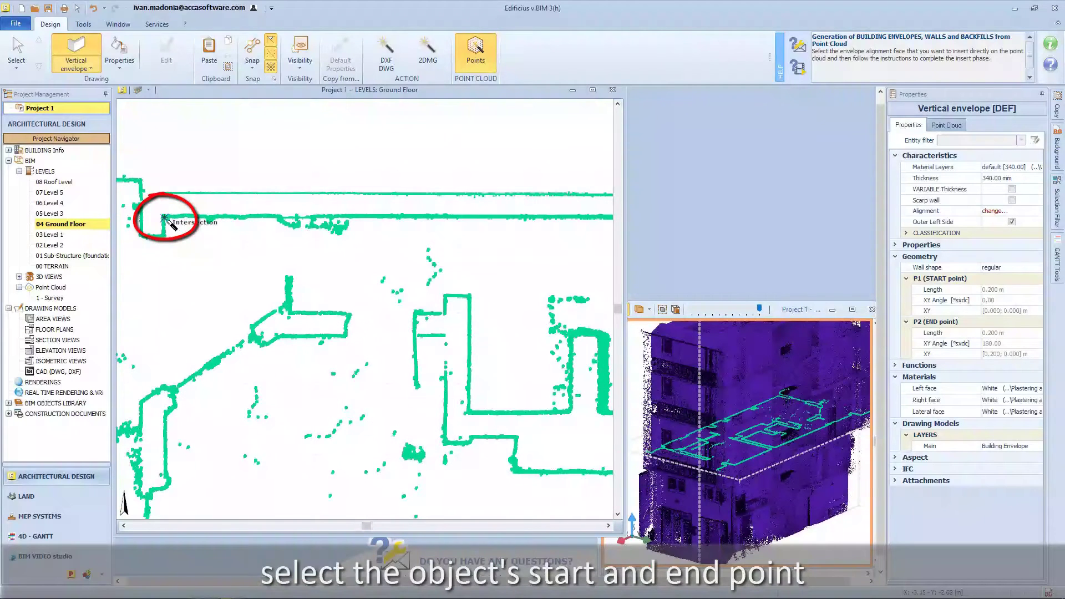
left_click(165, 218)
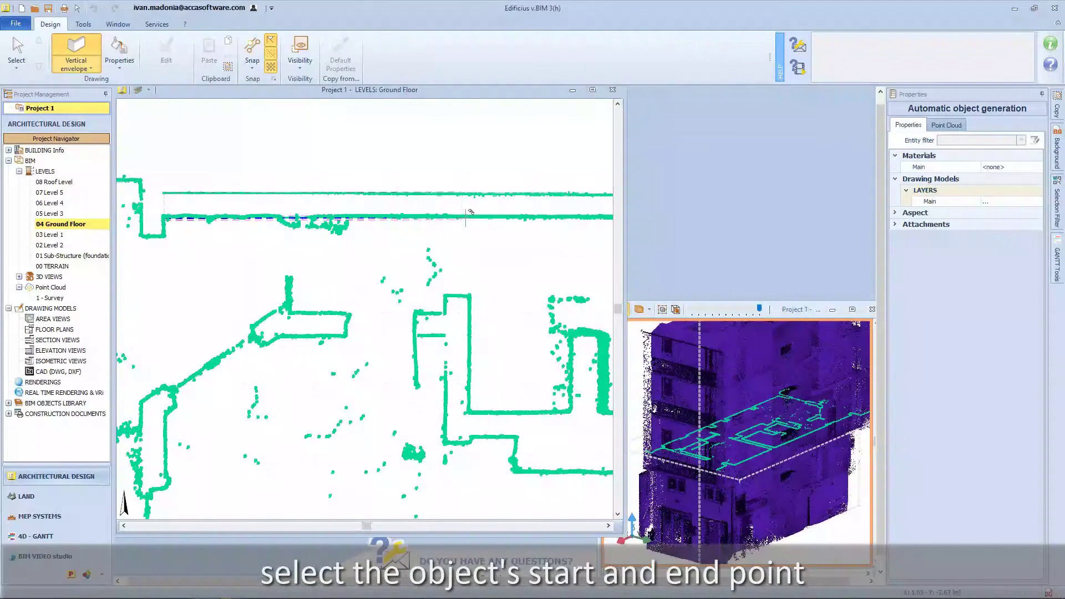
left_click(538, 216)
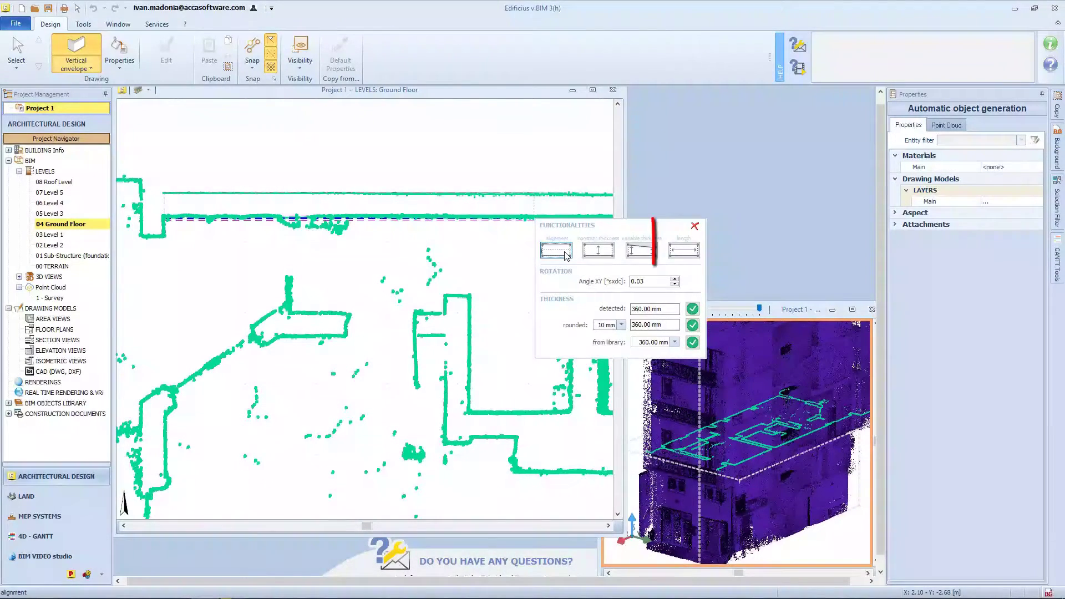
Step: Extend the detected upper wall alignment along its length to the inner corner at the far right end of the building
left_click(687, 253)
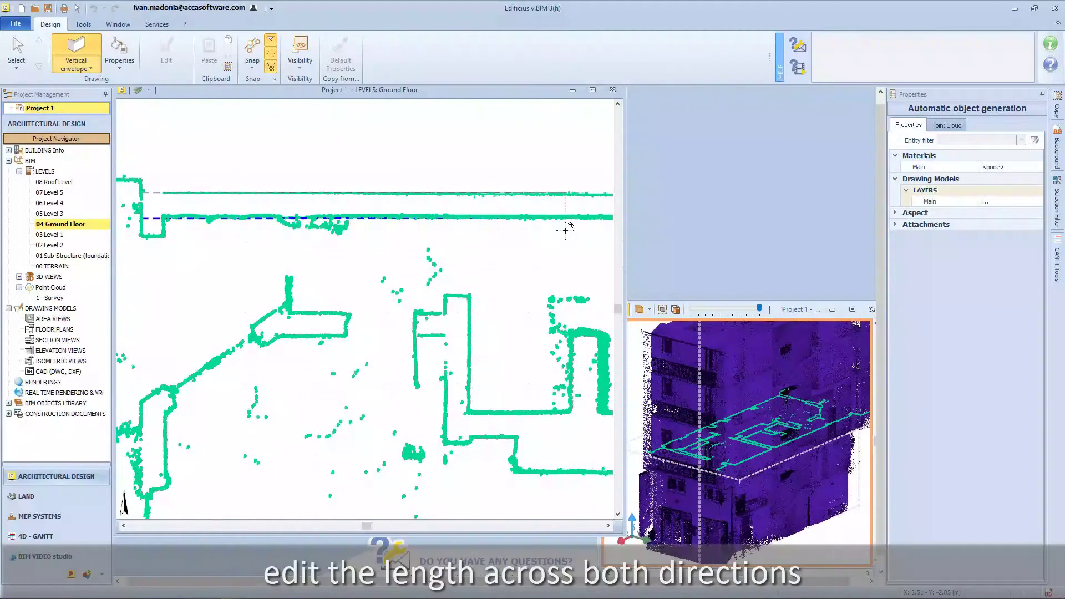
scroll(565, 230, "down", 3)
middle_click_drag(565, 230, 287, 277)
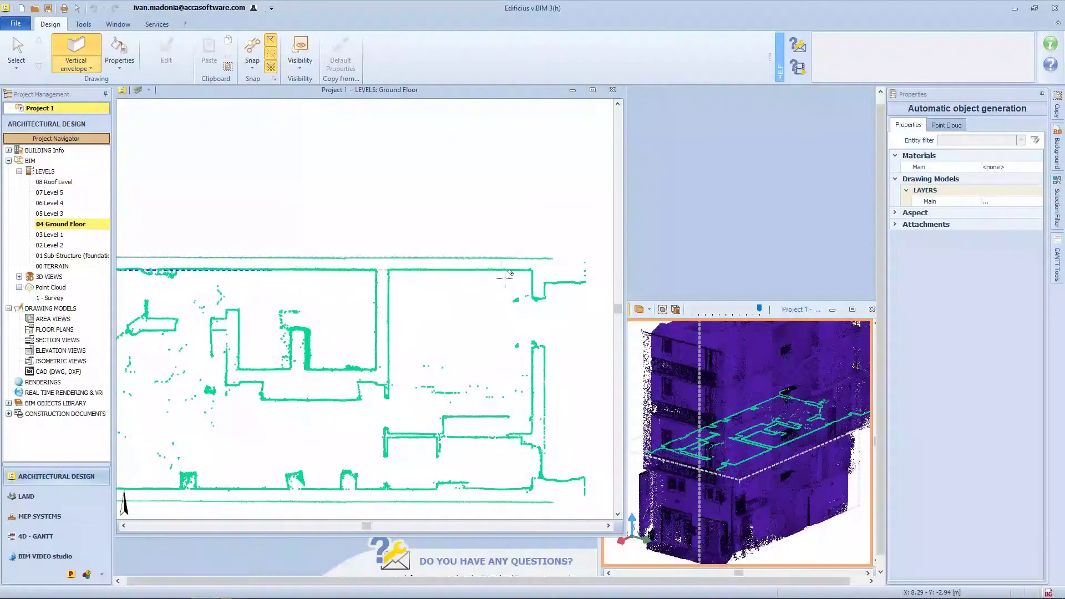
scroll(508, 274, "up", 2)
left_click(545, 256)
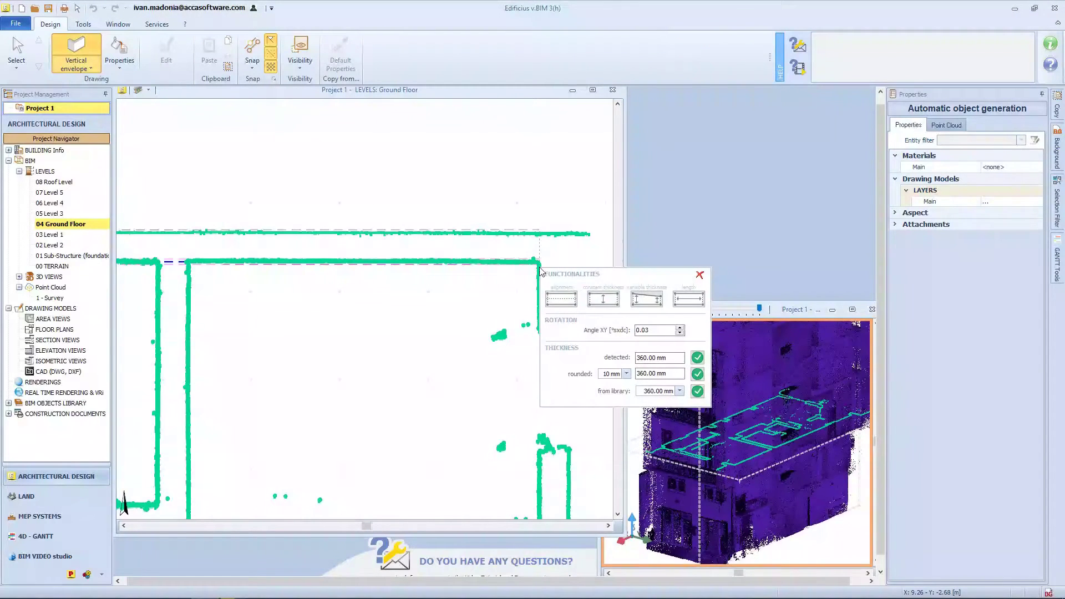
Step: Define the upper wall's constant thickness at its outer face, set the XY angle to 0.00, and accept the rounded 330 mm thickness
left_click(614, 301)
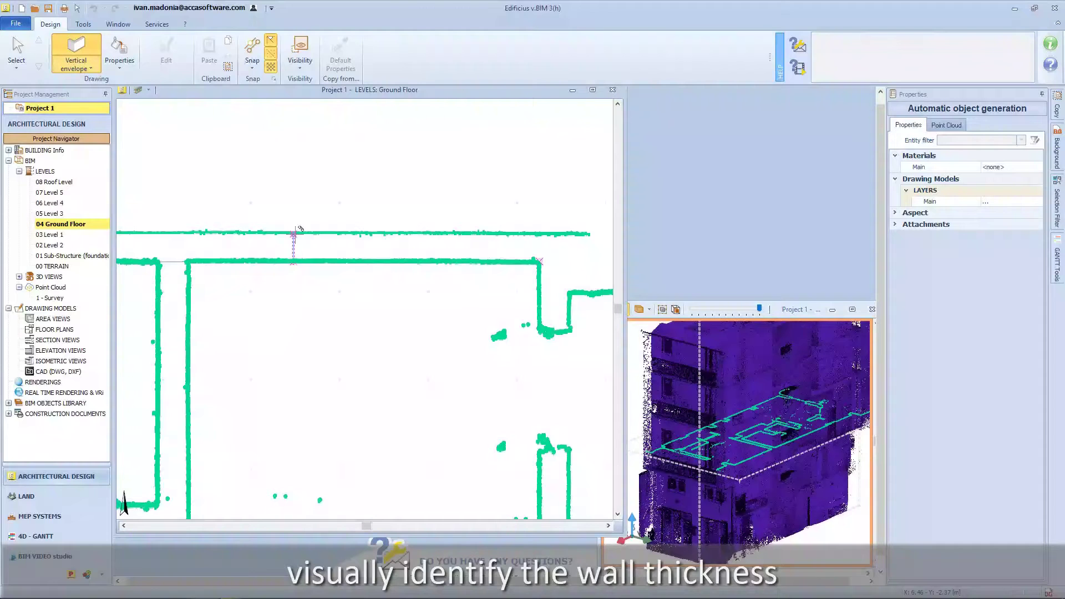
left_click(338, 227)
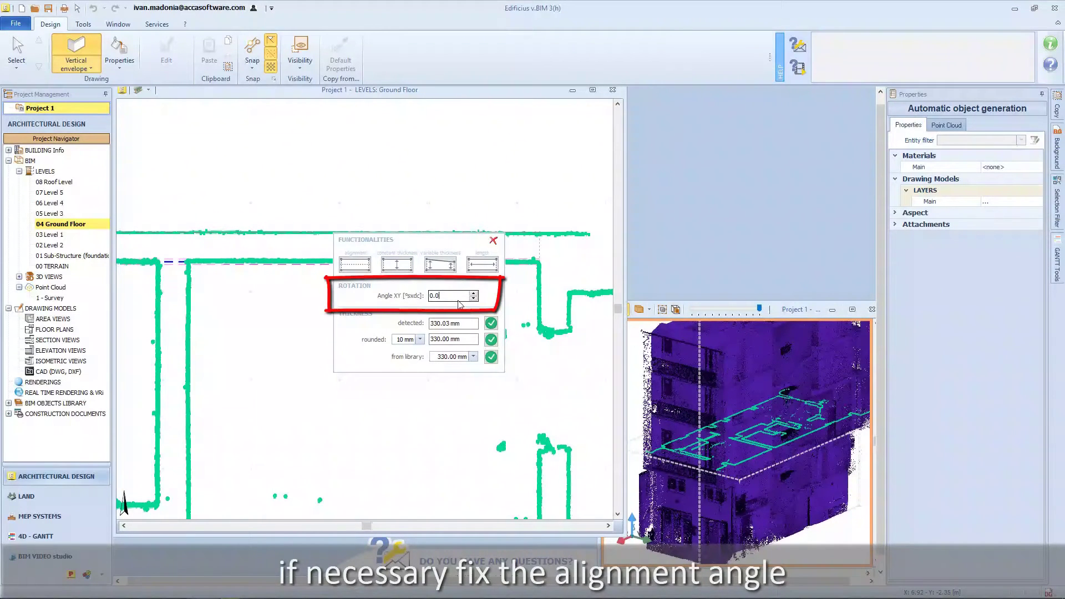
key("BackSpace")
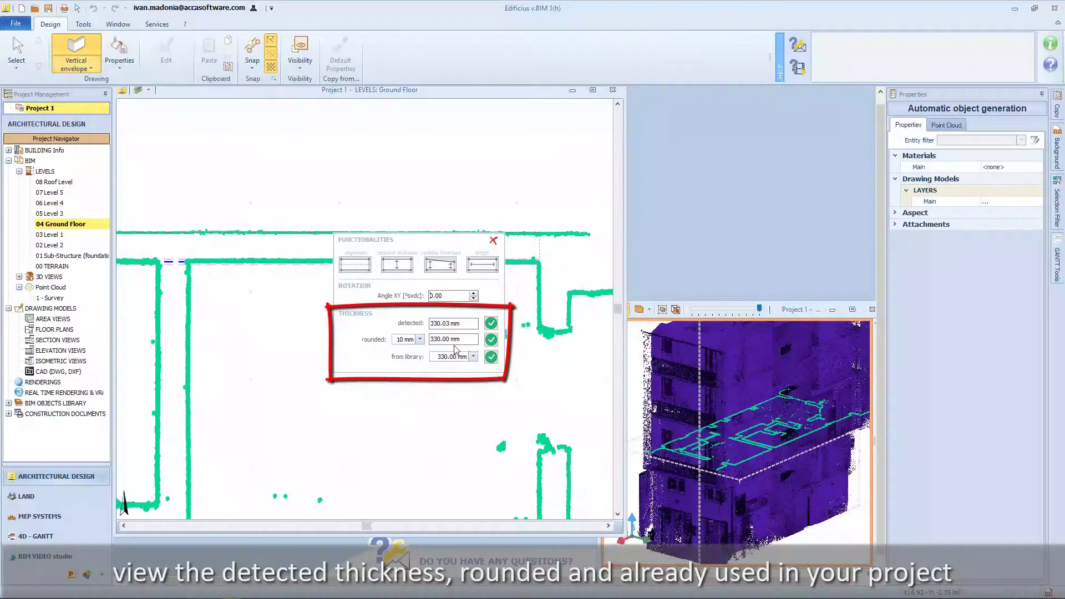
left_click(491, 339)
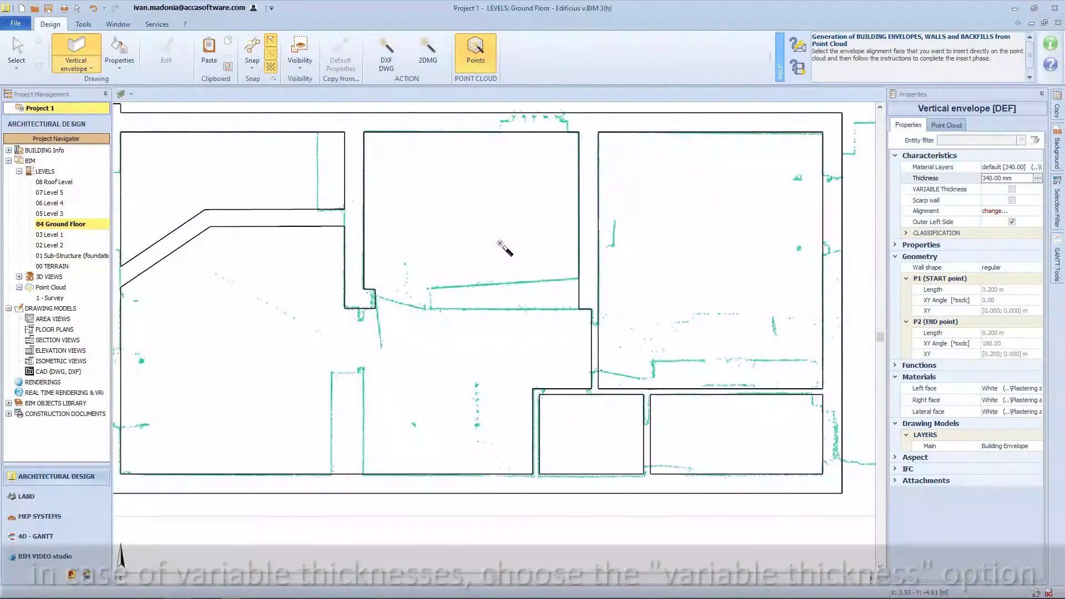
Step: Generate a variable-thickness wall along the central room's slanted lower face, matching both end thicknesses and accepting the rounded 360 mm value
left_click(363, 369)
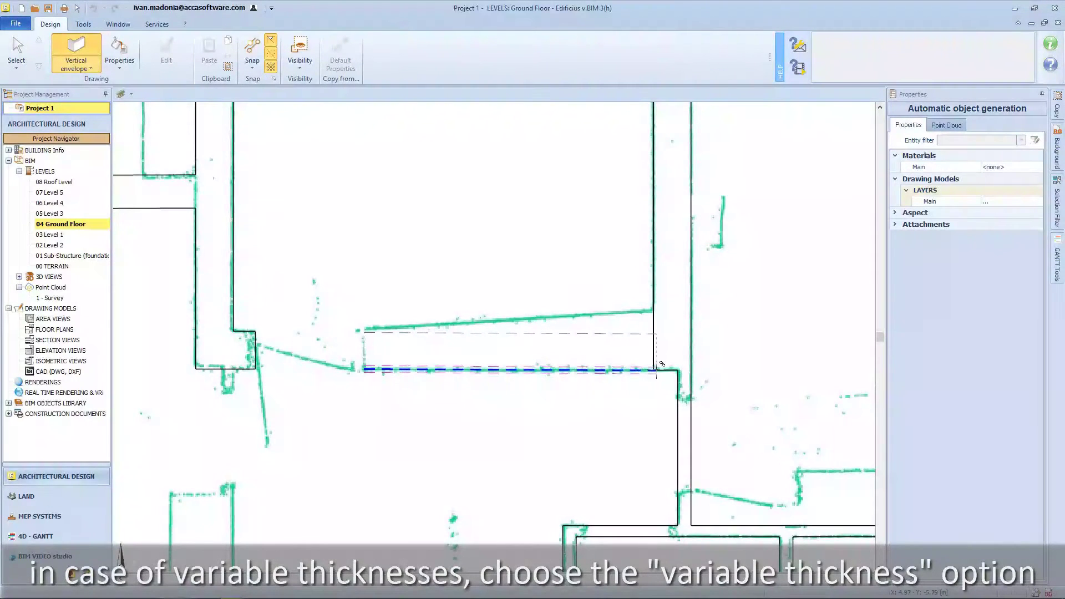
left_click(472, 402)
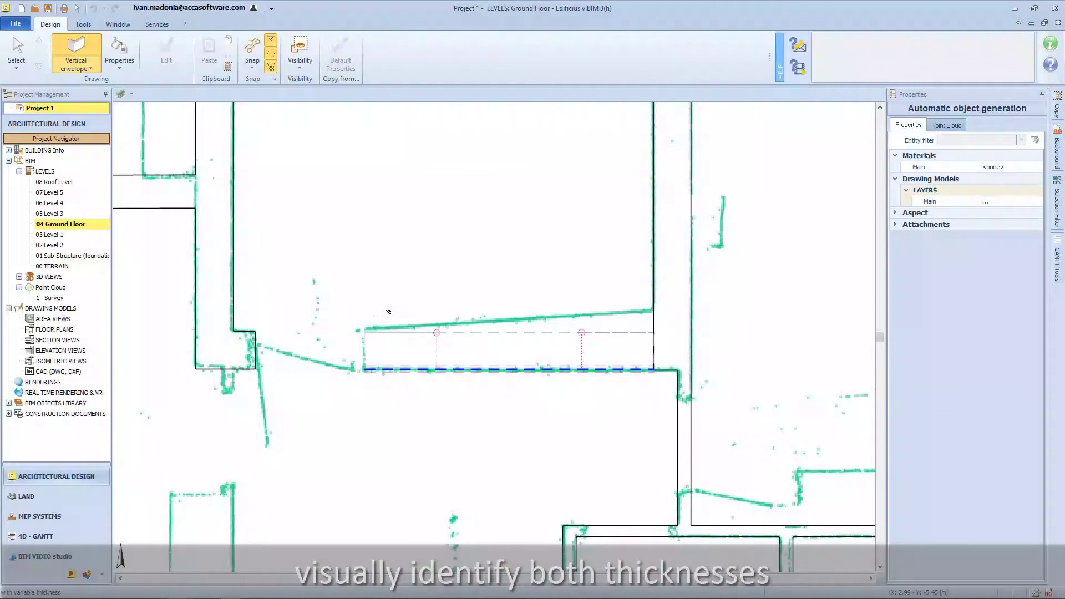
left_click(654, 309)
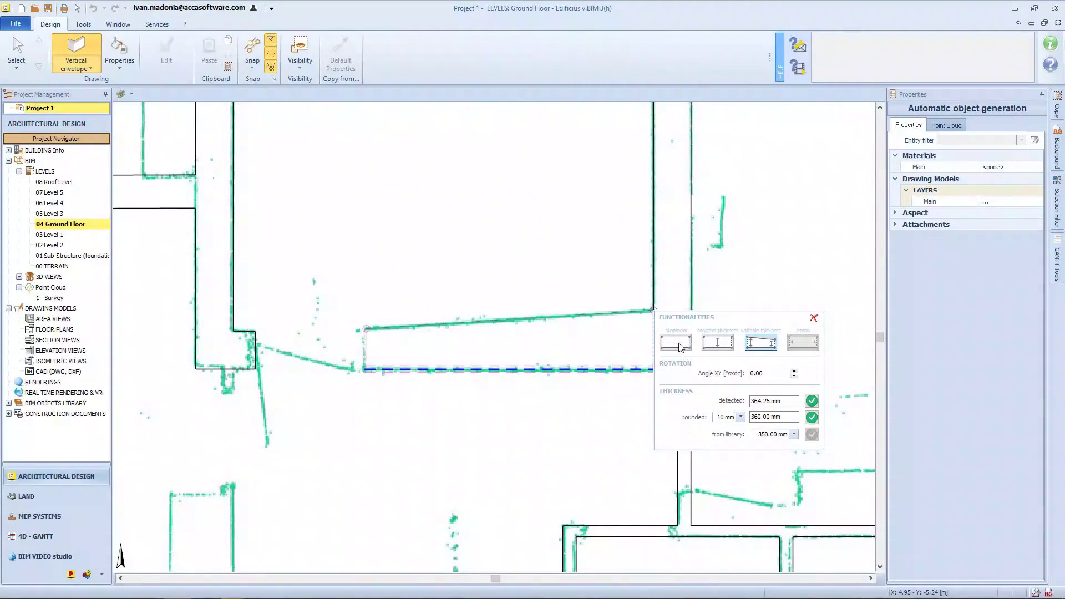
left_click(811, 418)
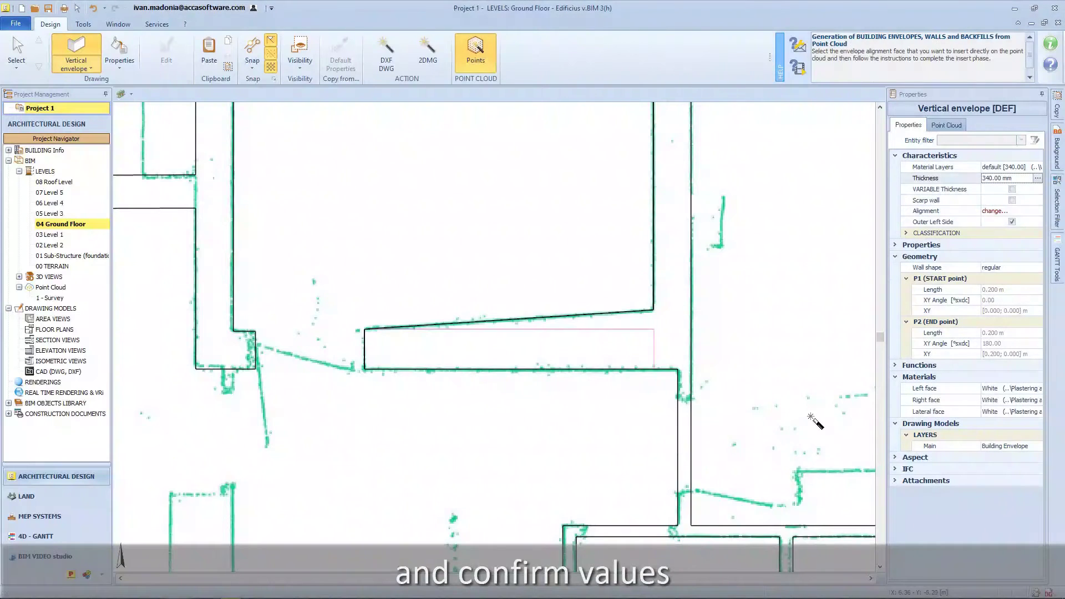
key("Escape")
Step: Turn on the visibility of the modelled envelope walls in the Ground Floor plan
left_click(598, 327)
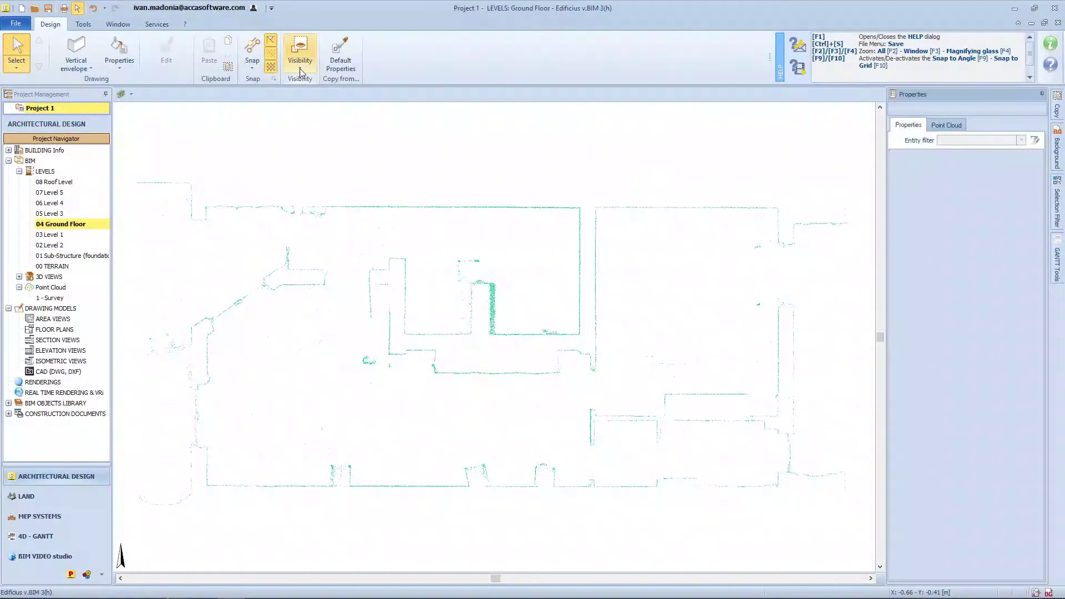
left_click(300, 56)
left_click(559, 185)
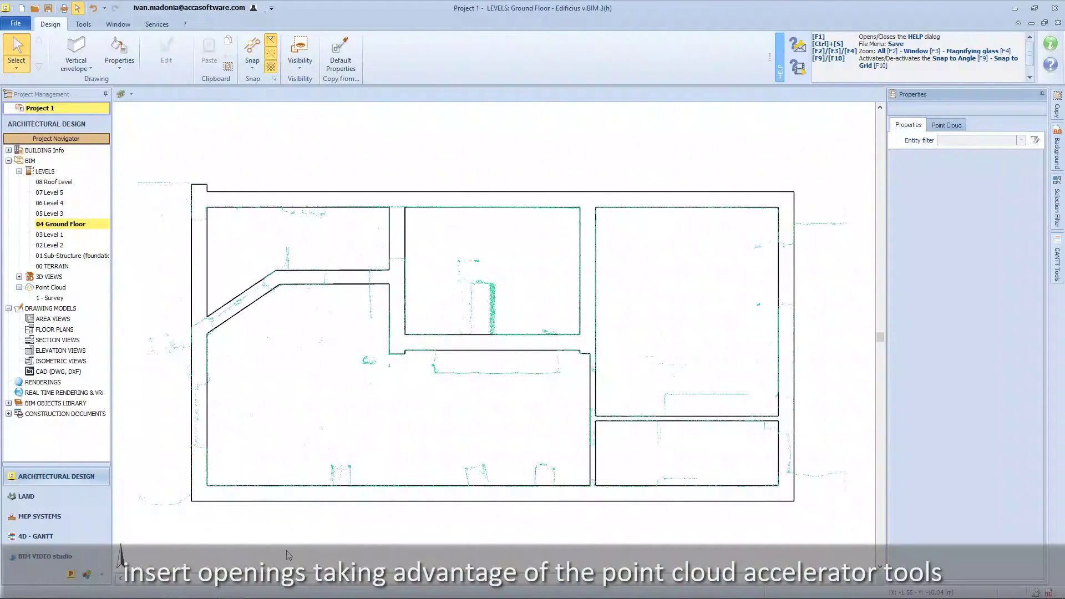
Step: Generate a door from the point cloud, picking the two jambs of the opening in the horizontal wall below the upper-left room
left_click(80, 71)
left_click(72, 145)
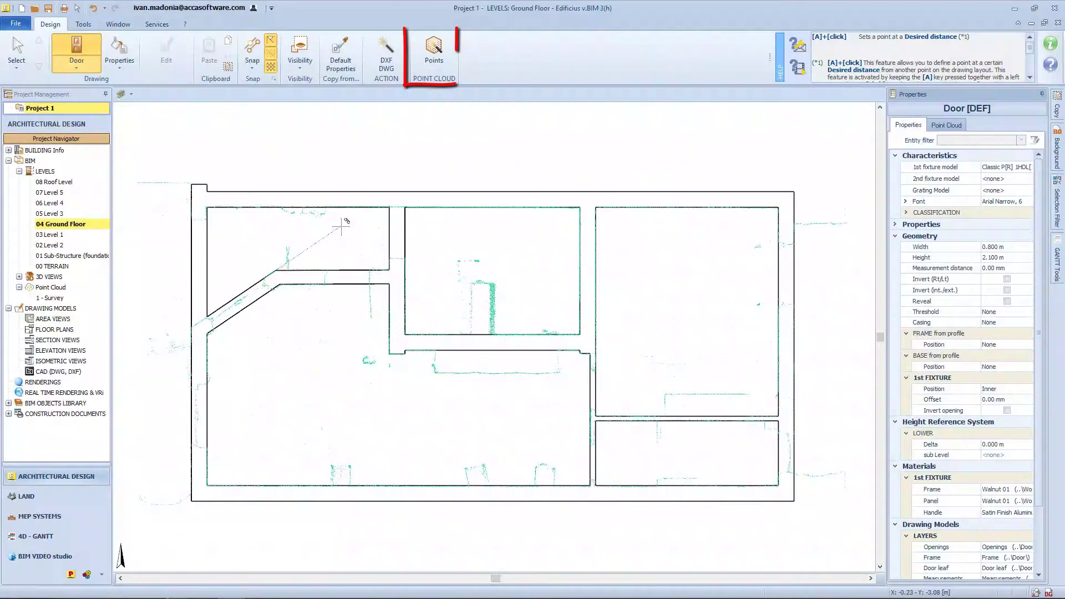
left_click(434, 58)
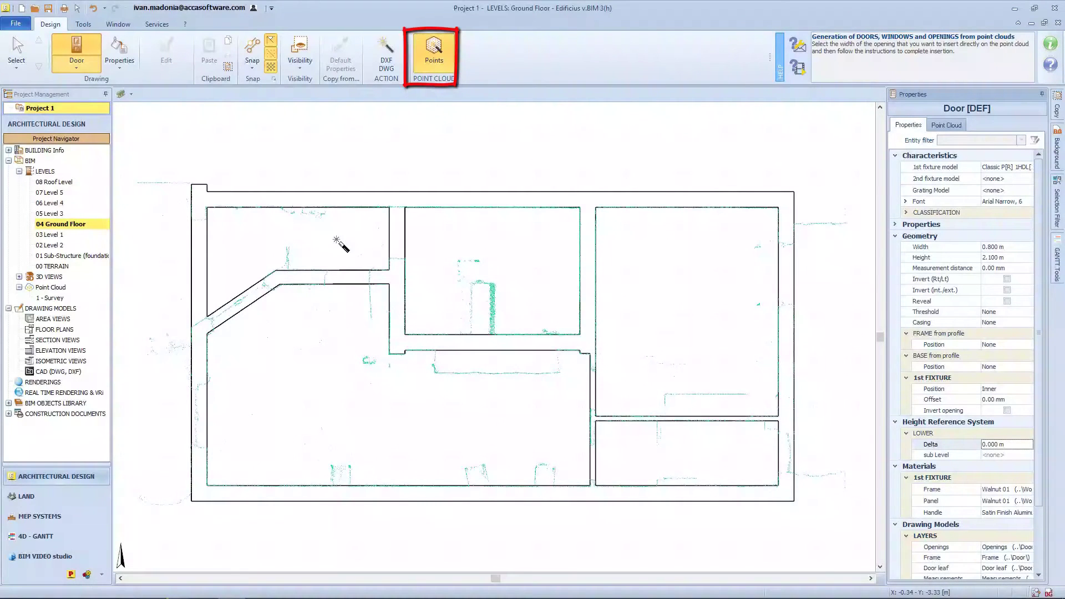
scroll(326, 292, "up", 5)
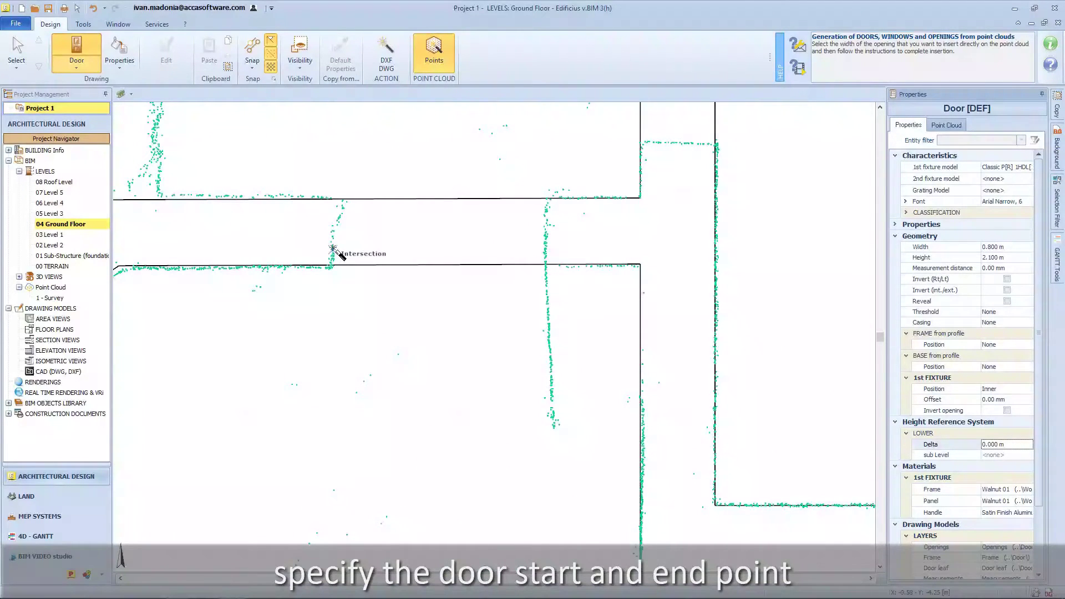
left_click(332, 248)
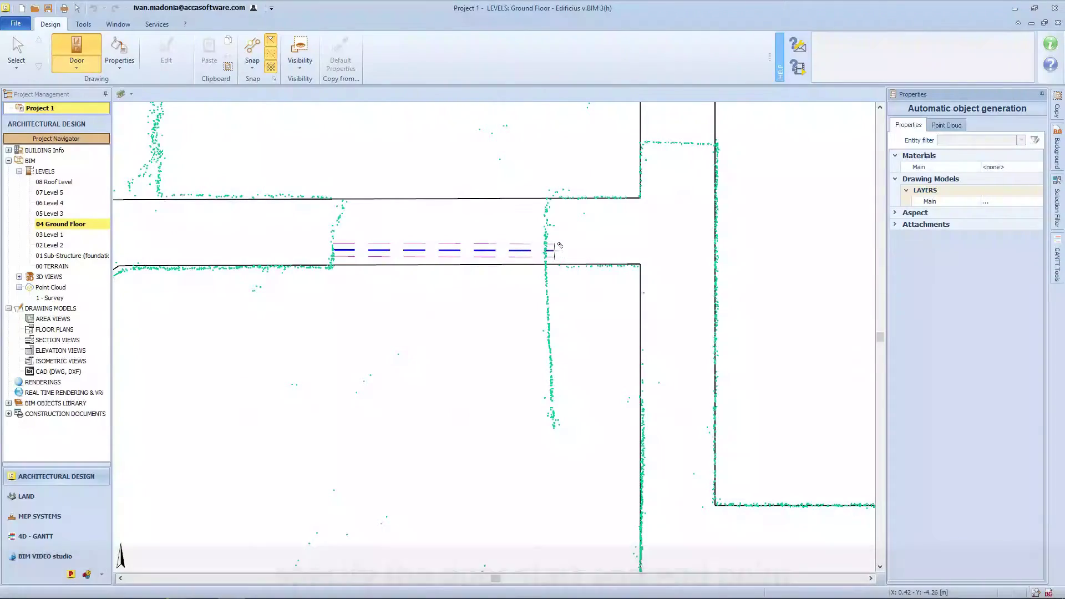
left_click(546, 251)
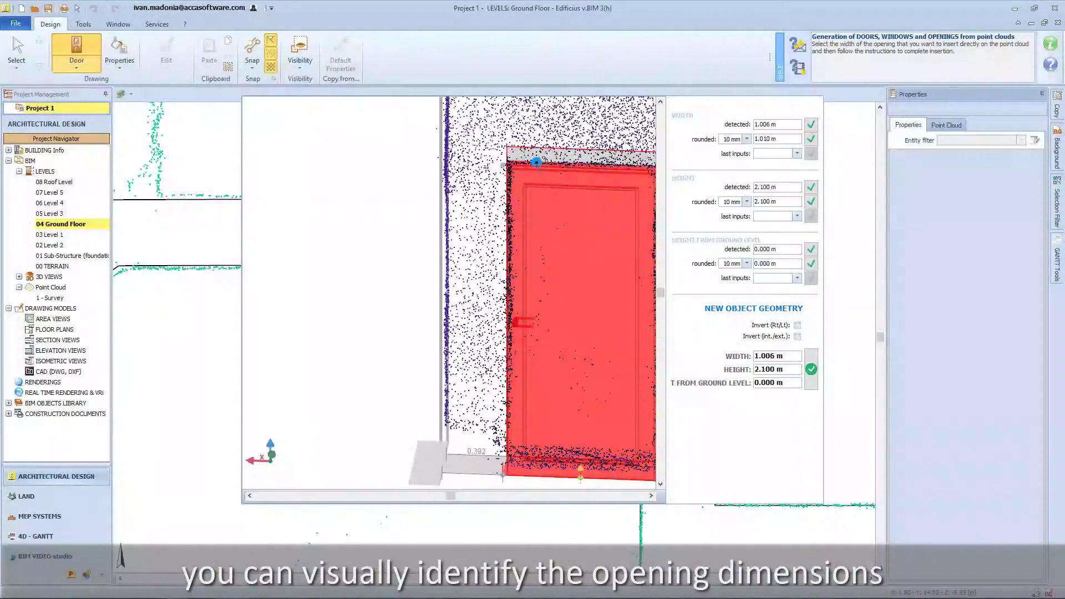
Step: Fit the door to the points at 0.960 m wide, 2.140 m high and 0.000 m from ground, invert it right/left, and insert it
middle_click_drag(544, 163, 406, 143)
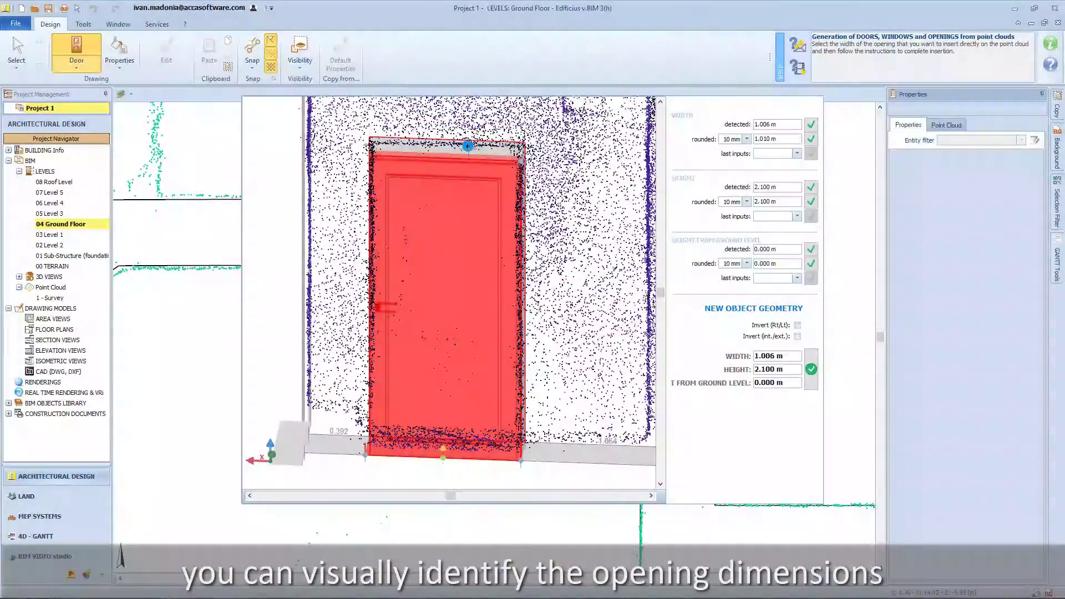
left_click(476, 145)
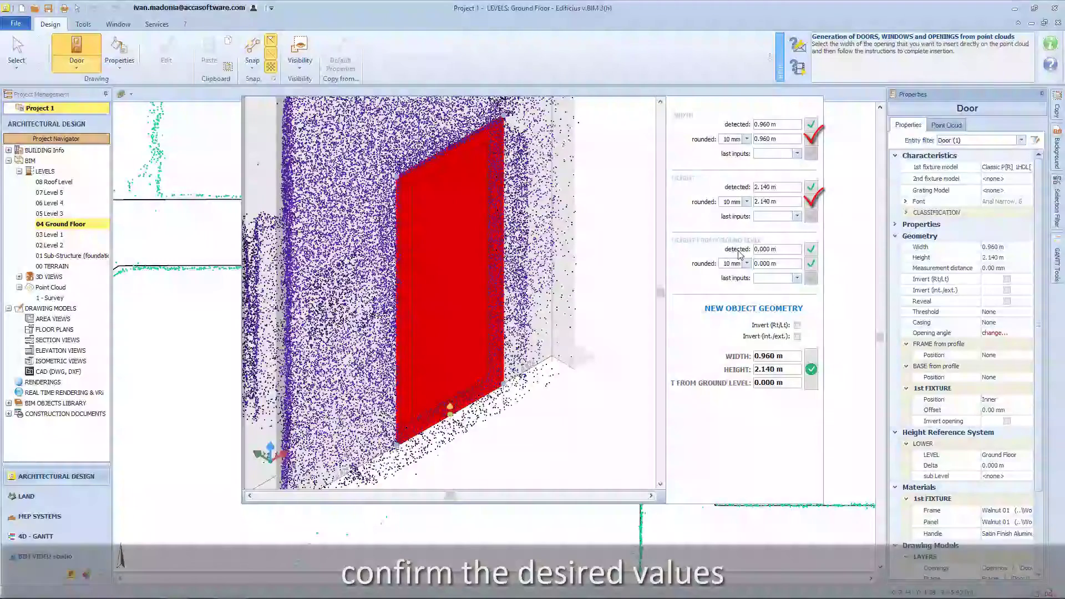
left_click(811, 265)
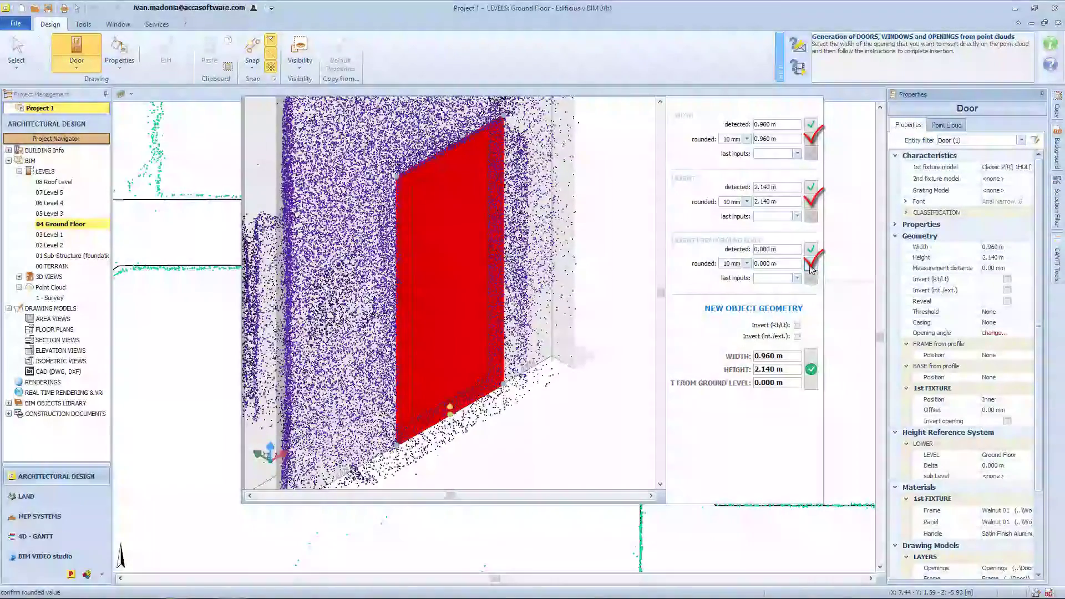
left_click(797, 325)
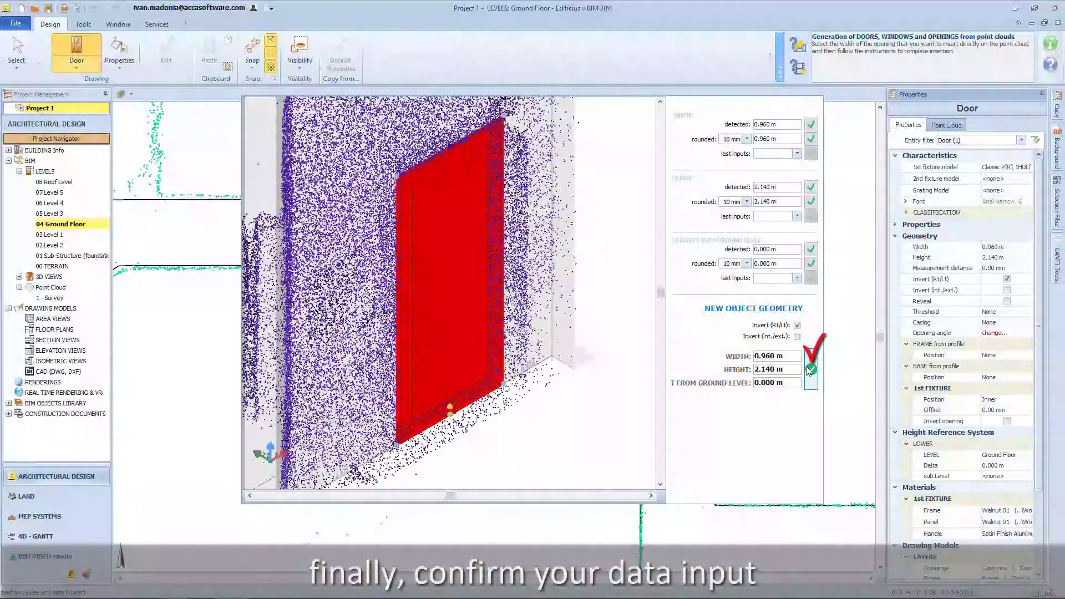
left_click(811, 368)
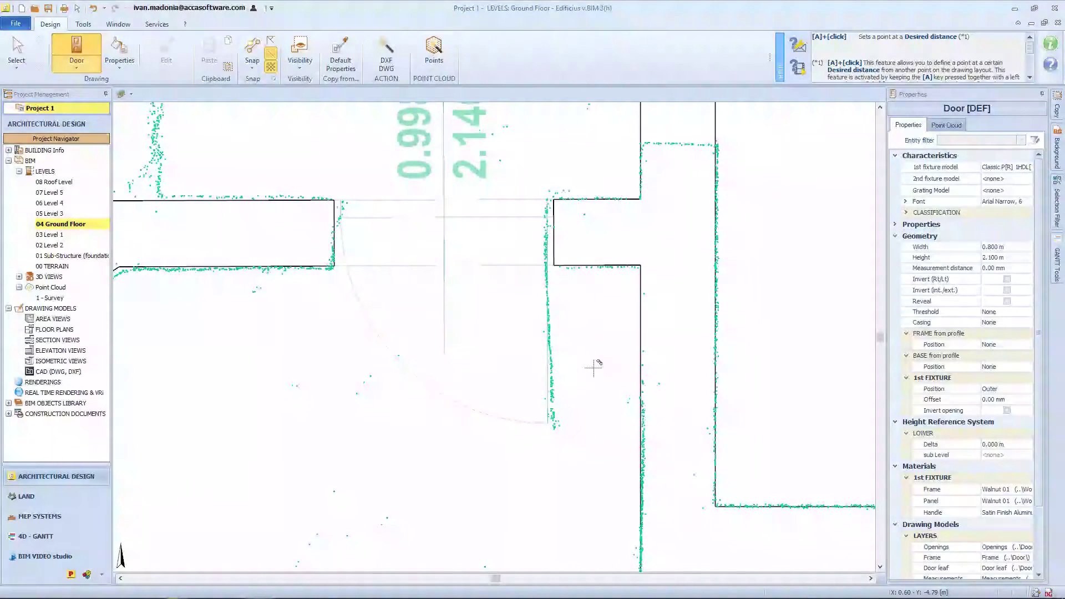
Step: Generate a window from the point cloud, picking the two jambs of the opening in the right outer wall of the right-hand room
scroll(593, 368, "down", 5)
middle_click_drag(849, 341, 349, 366)
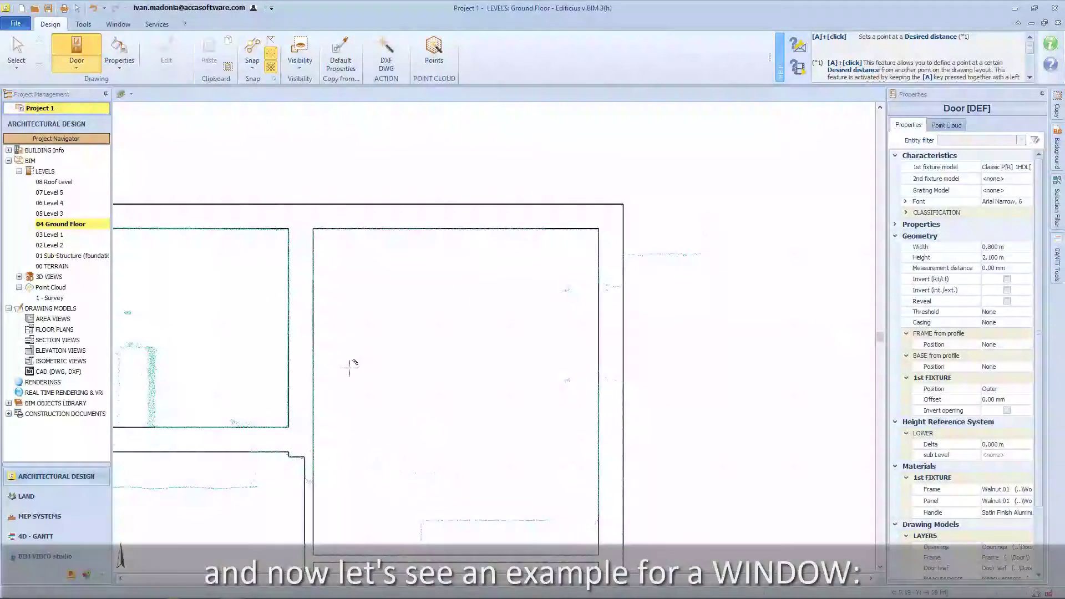
scroll(549, 340, "up", 3)
scroll(717, 338, "up", 3)
middle_click_drag(732, 331, 718, 361)
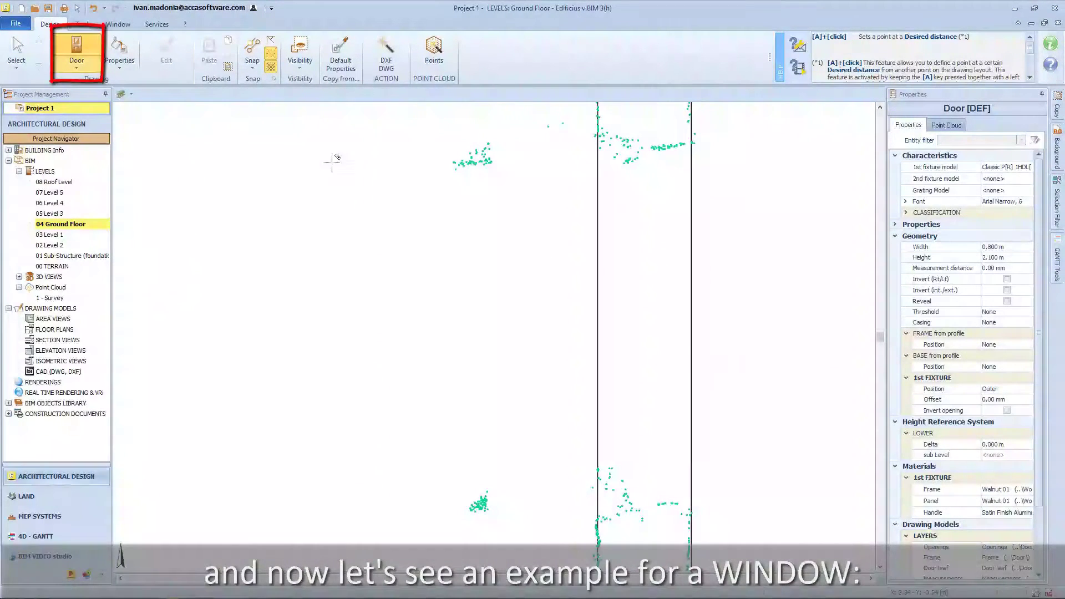
left_click(76, 65)
left_click(93, 145)
left_click(433, 52)
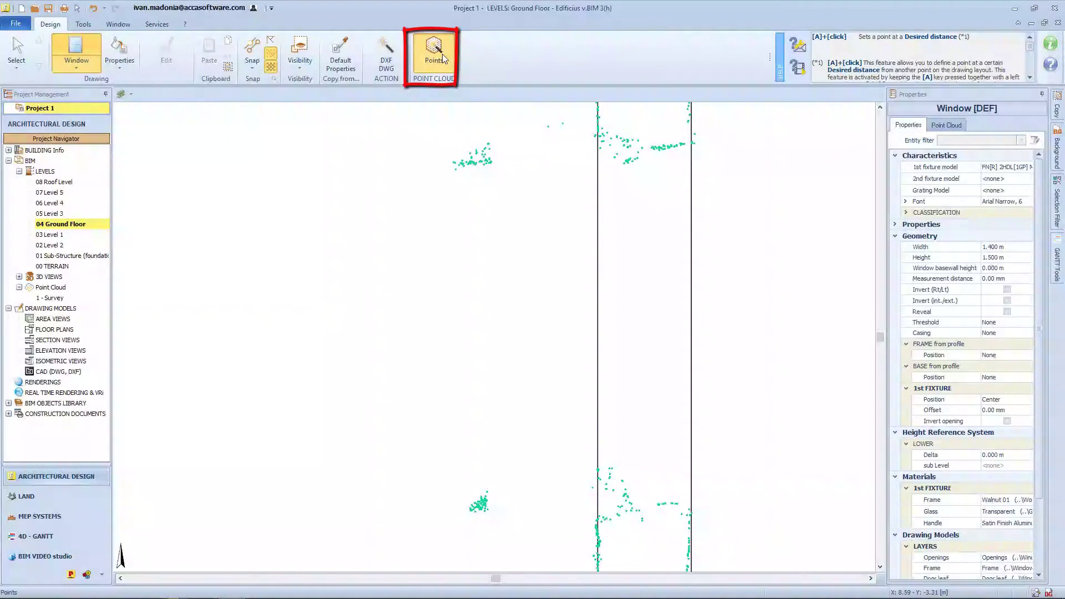
left_click(654, 149)
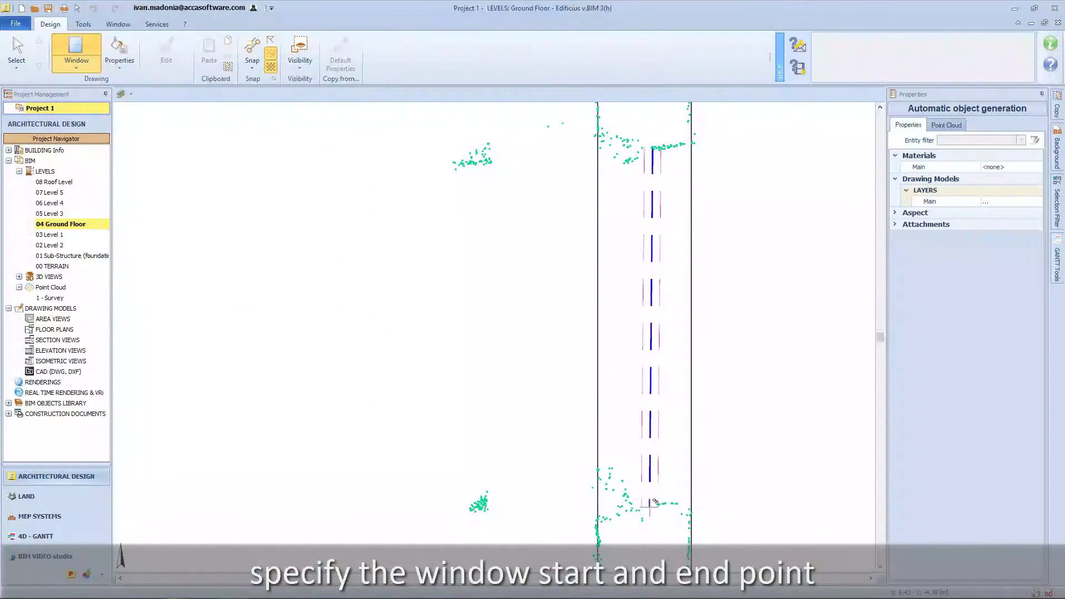
left_click(658, 503)
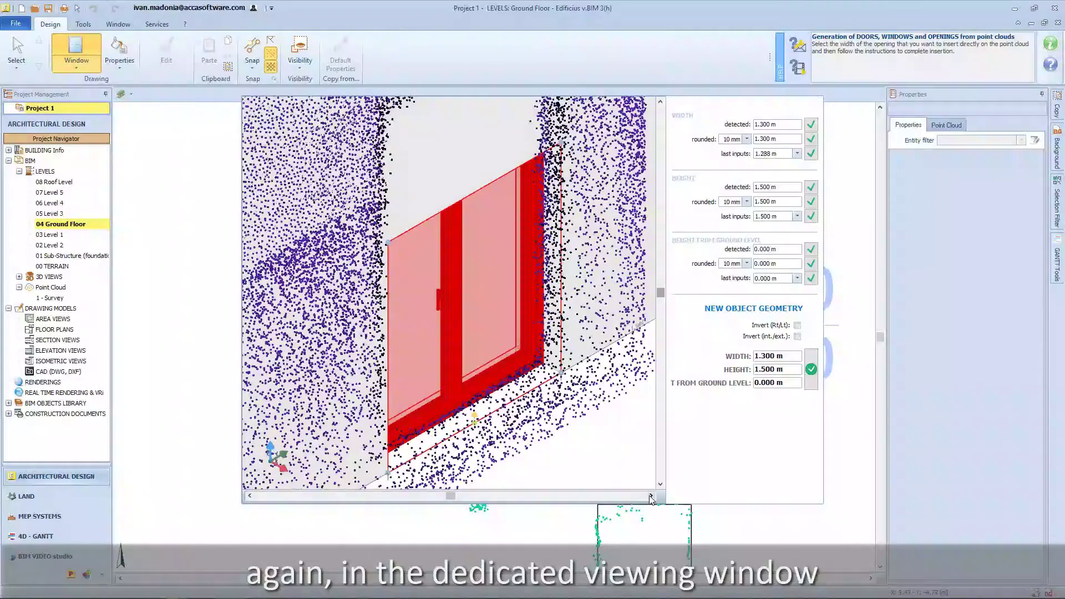
Step: Fit the window preview to the opening's points, about 1.275 m wide and 2.405 m high
middle_click_drag(549, 296, 545, 330)
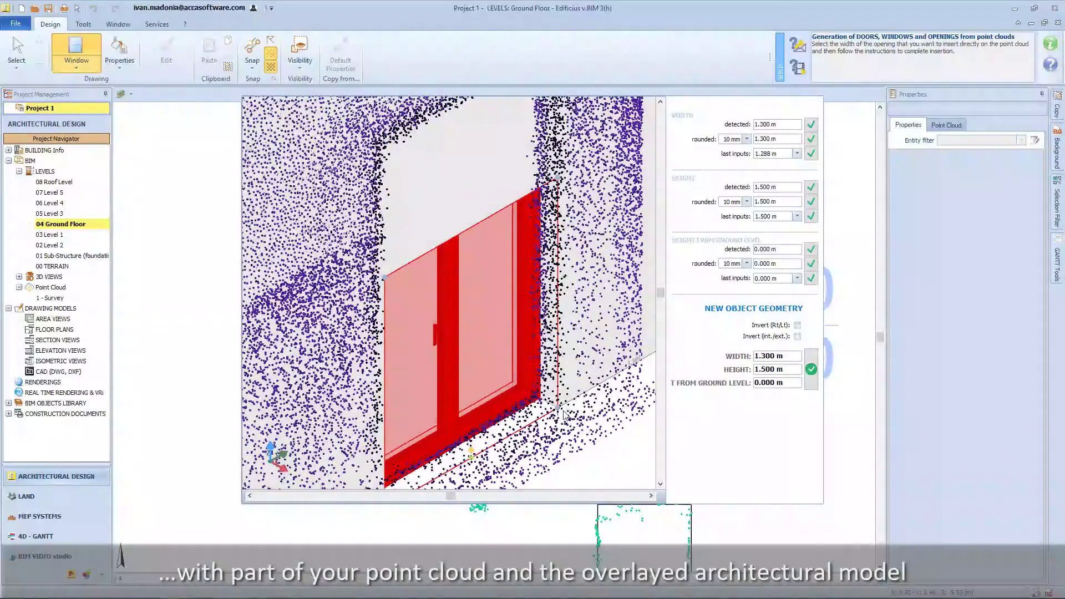
left_click_drag(558, 408, 535, 386)
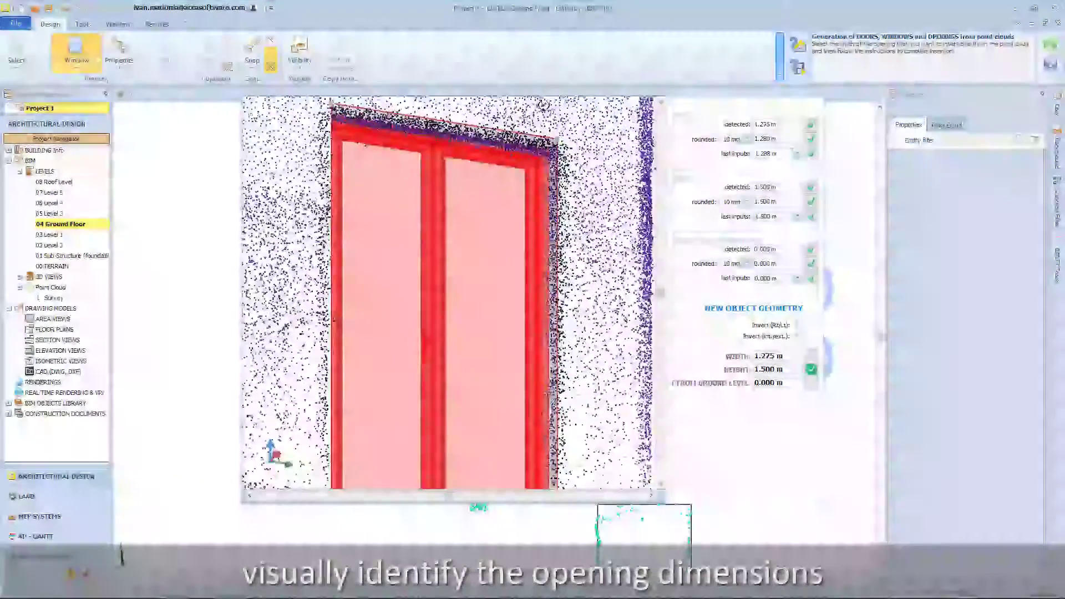
middle_click_drag(543, 105, 623, 119)
left_click_drag(567, 129, 570, 135)
scroll(571, 135, "down", 4)
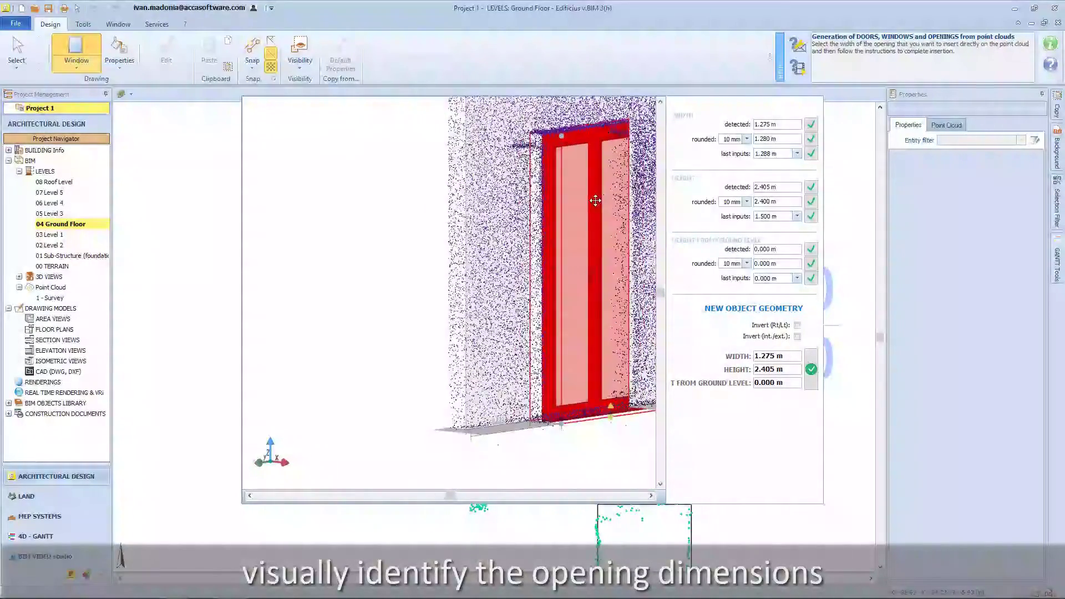
middle_click_drag(595, 199, 501, 210)
middle_click_drag(556, 255, 524, 266)
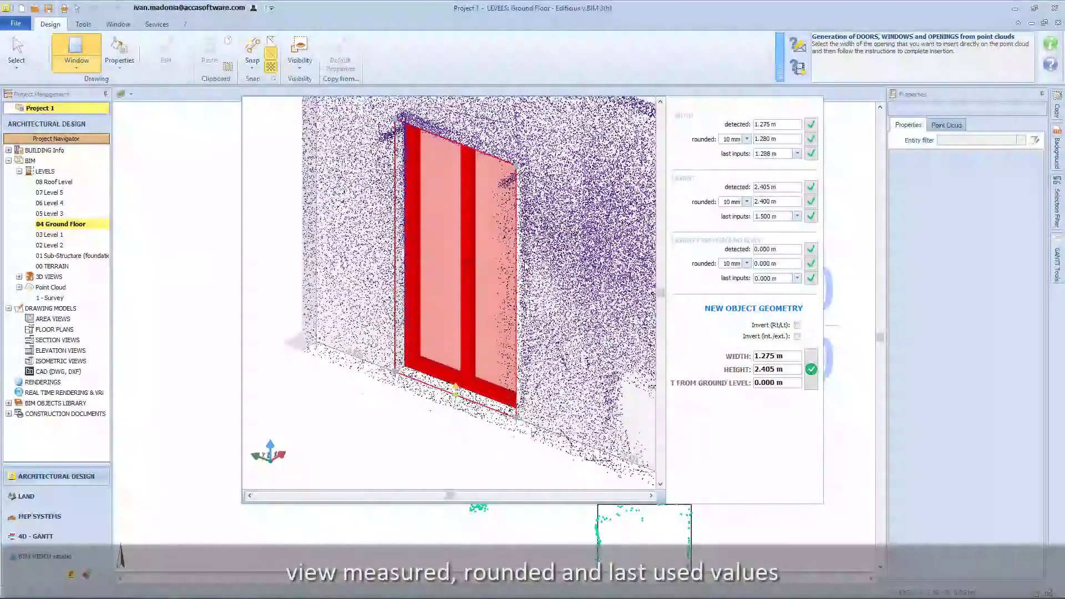
Step: Accept the rounded window width of 1.280 m and height of 2.400 m, and insert the window
left_click(811, 139)
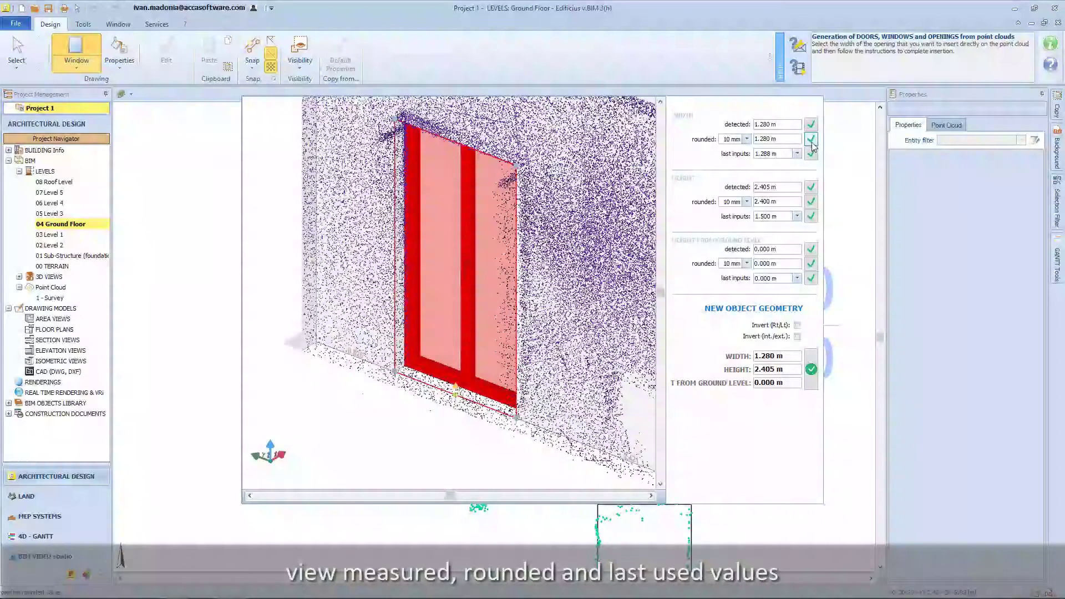
left_click(811, 202)
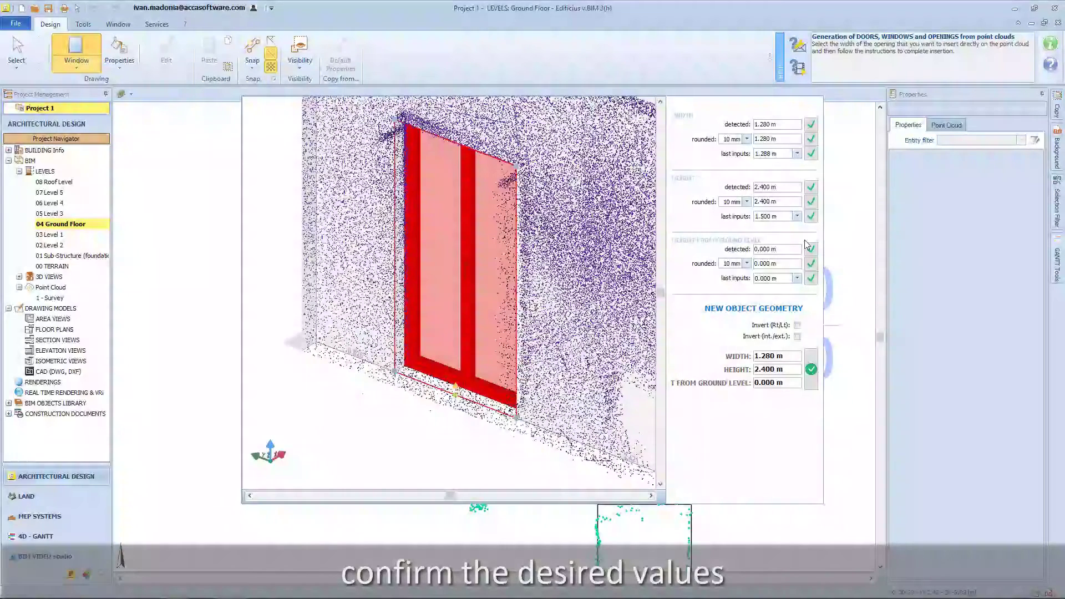
left_click(811, 369)
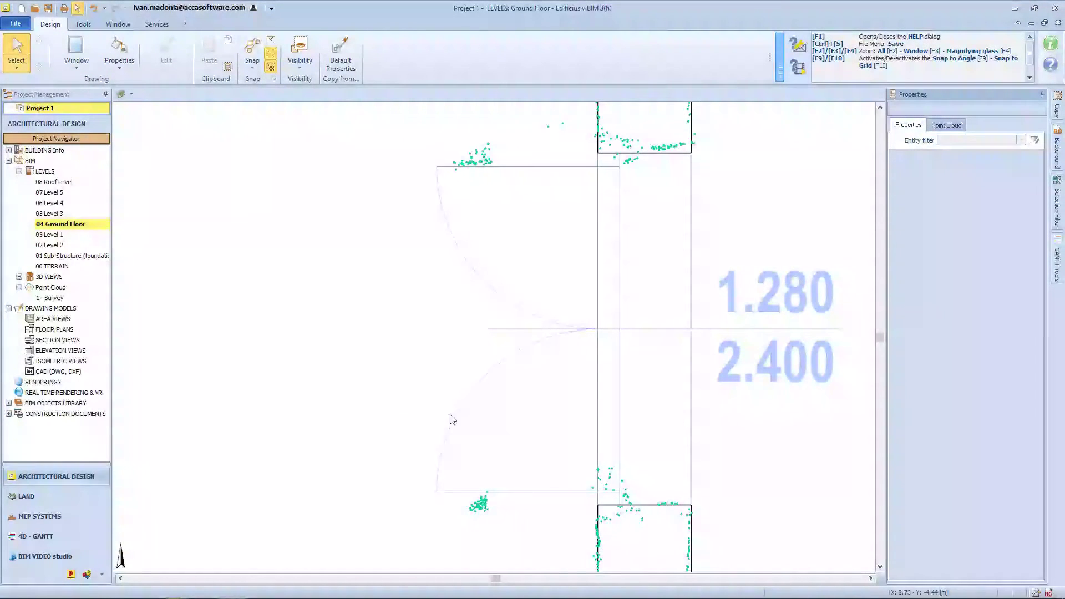
Step: Open the default 3D view and hide the survey's point cloud together with its vertical and horizontal sections
left_click(19, 276)
double_click(82, 289)
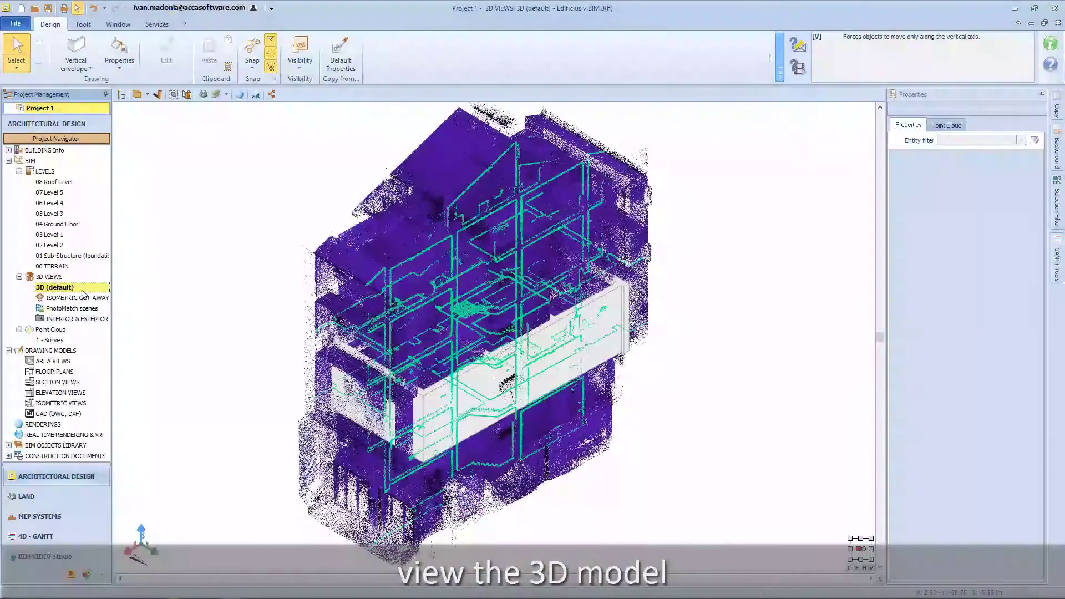
middle_click_drag(263, 377, 680, 314)
left_click(946, 125)
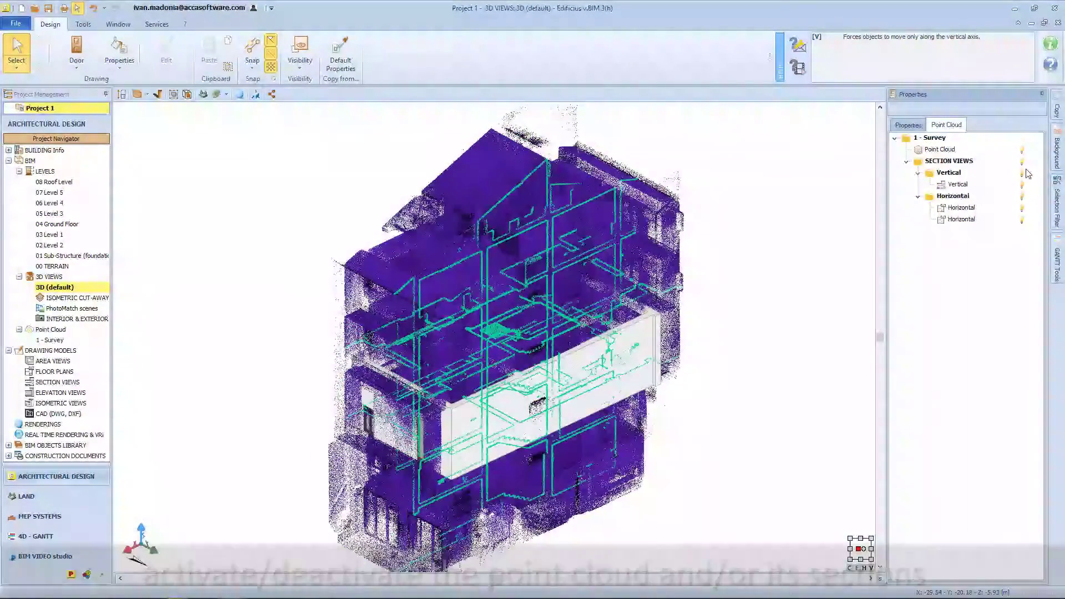
left_click(1023, 173)
left_click(1023, 197)
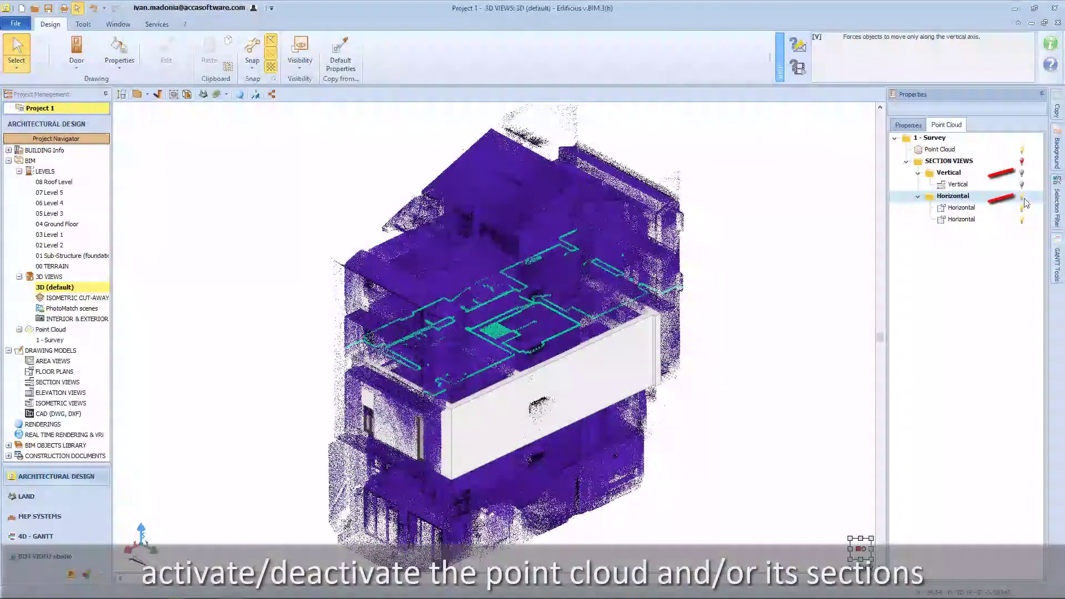
left_click(1022, 149)
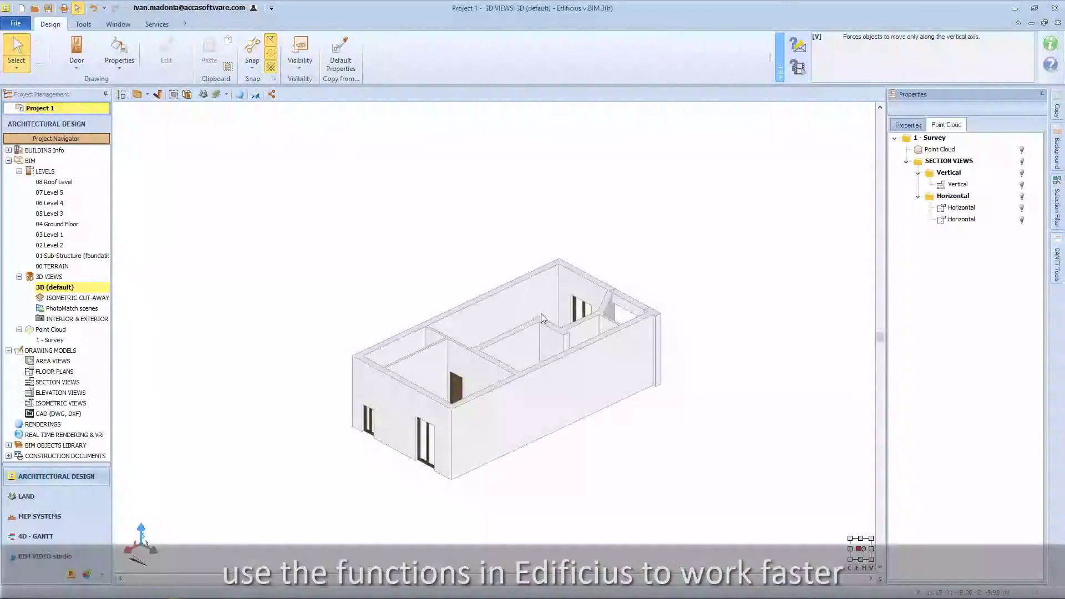
Step: Copy all properties from the taller window to the smaller window on the same outer wall
mouse_move(622, 400)
middle_mouse_down()
mouse_move(645, 394)
mouse_move(642, 381)
mouse_move(608, 398)
middle_mouse_up()
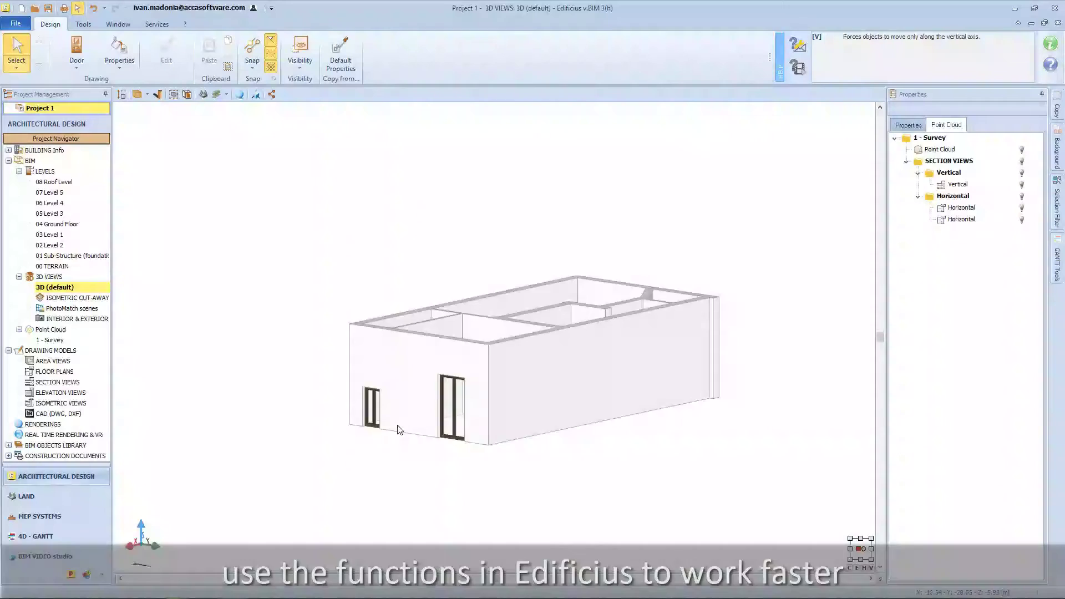
scroll(397, 427, "up", 5)
left_click(116, 72)
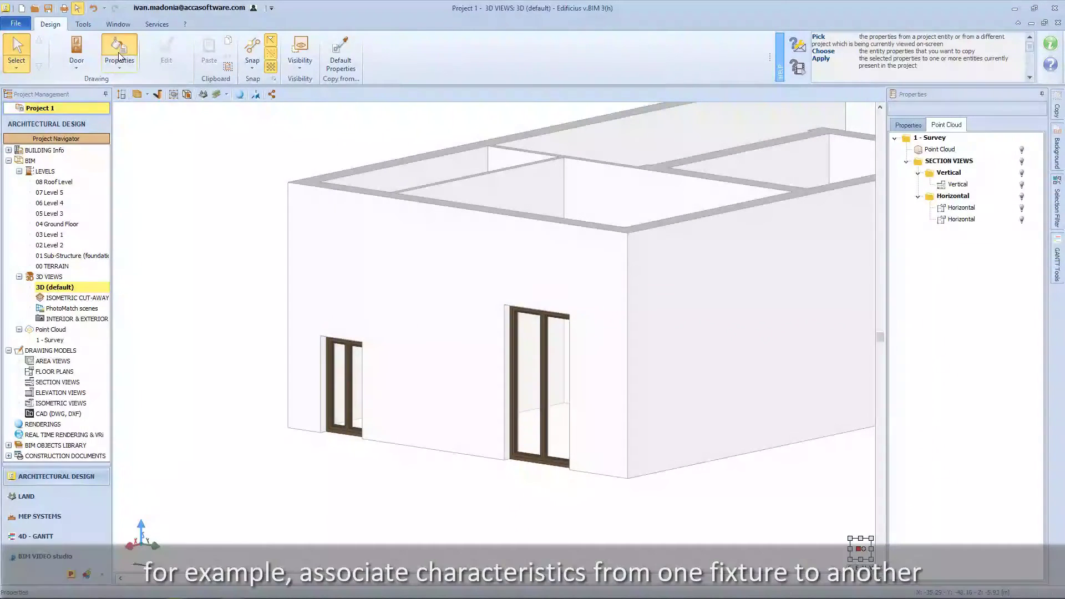
left_click(540, 383)
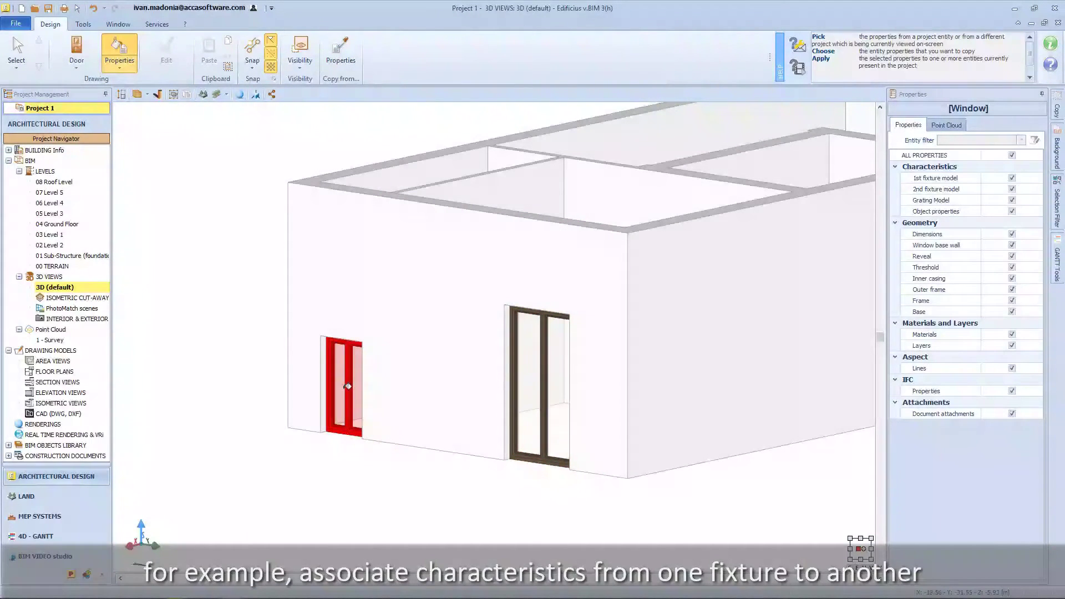
scroll(355, 366, "up", 2)
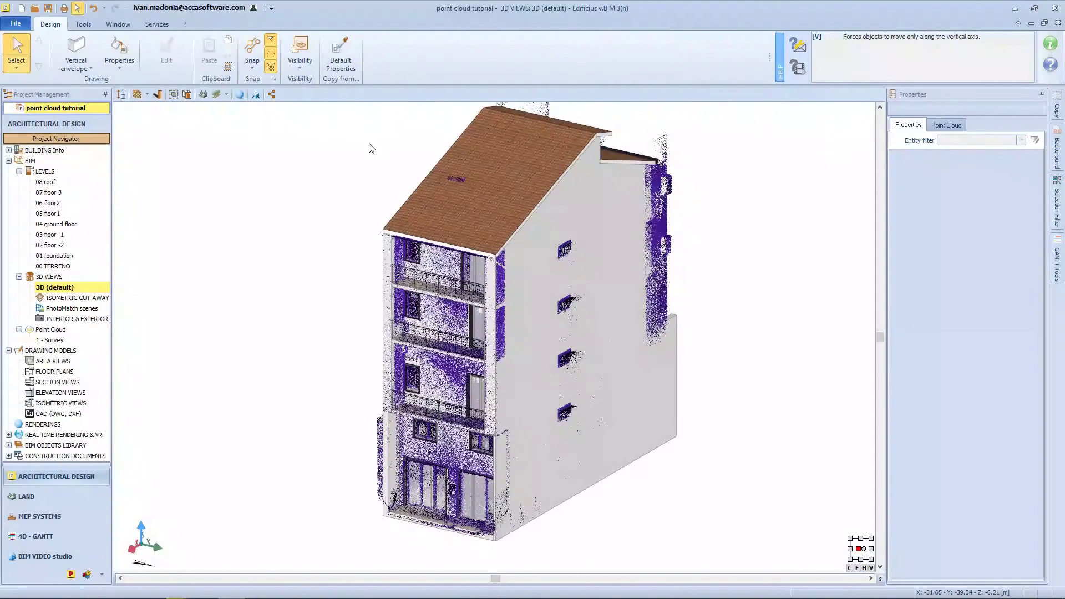
Step: Hide the point cloud in the 3D view of the complete multi-storey building
left_click(300, 61)
left_click(418, 120)
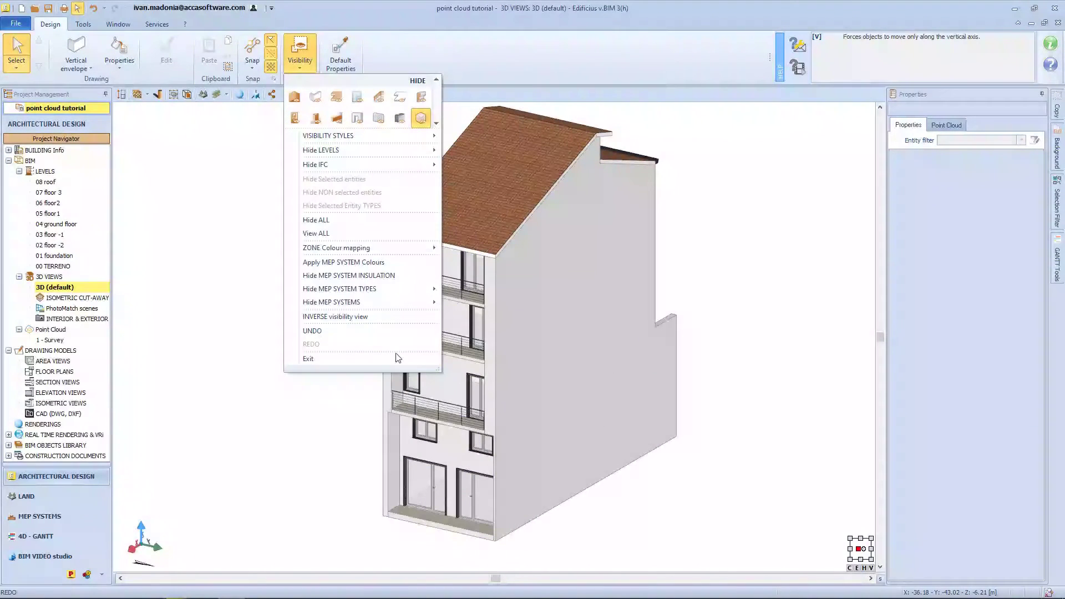
middle_click_drag(626, 491, 645, 481)
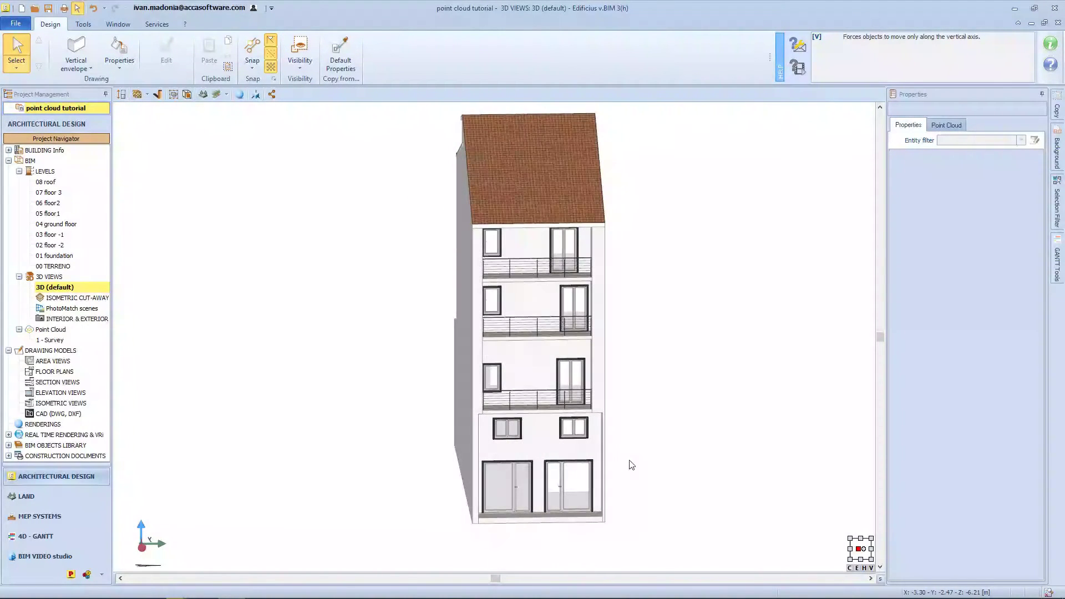
Step: Align the four upper windows in the facade's right-hand column vertically to the left edge of the ground floor balcony window
scroll(627, 458, "up", 5)
left_click(497, 468)
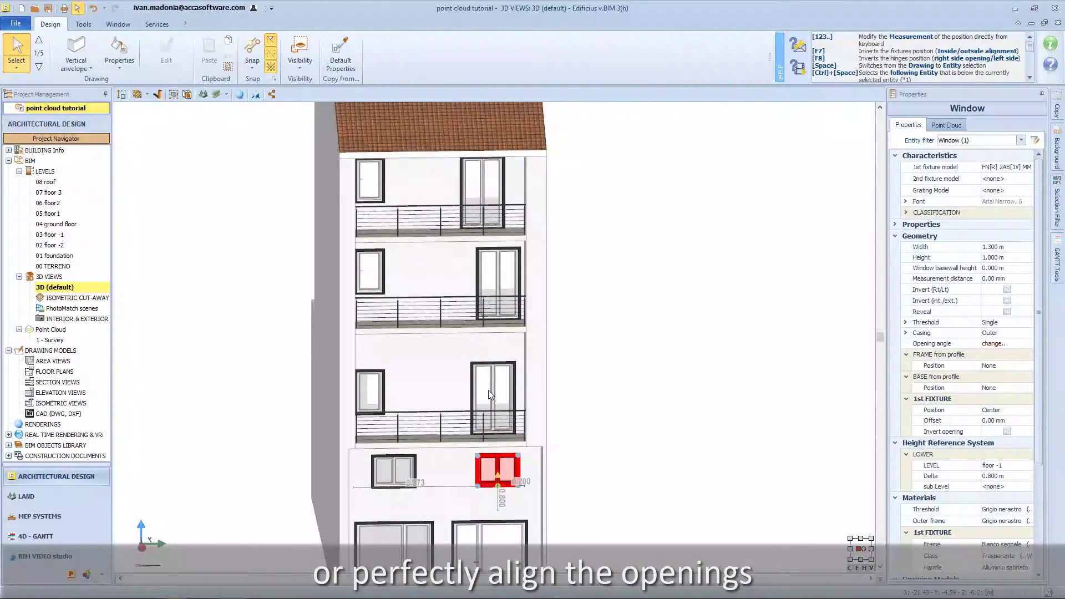
left_click(492, 366, "ctrl")
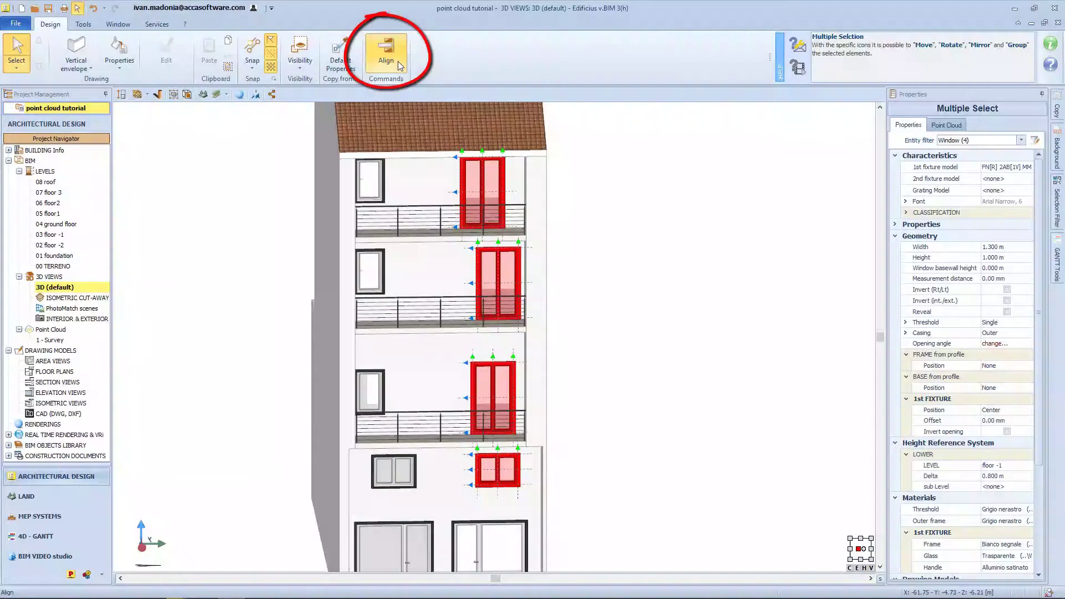
left_click(473, 357)
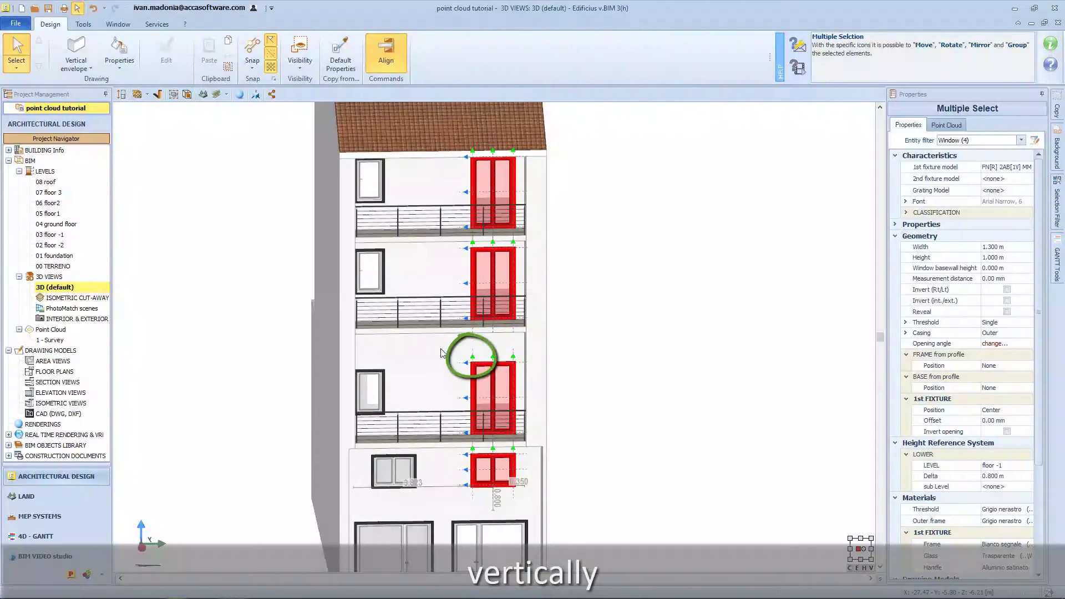
left_click(603, 443)
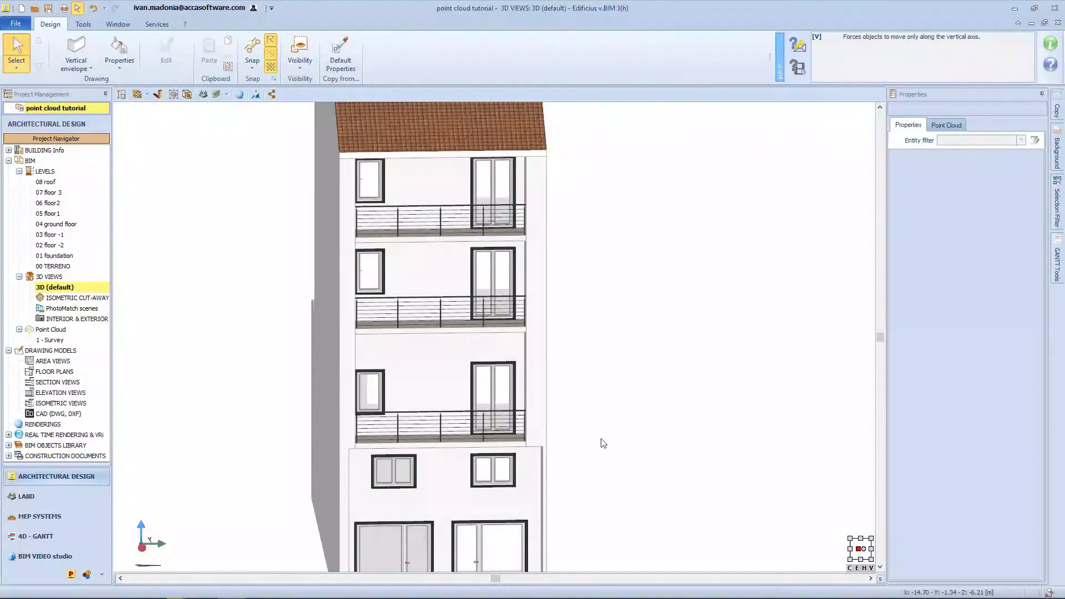
Step: Align the small ground floor window horizontally to the top edge of the balcony window on the same floor
left_click(384, 385)
left_click(492, 391, "ctrl")
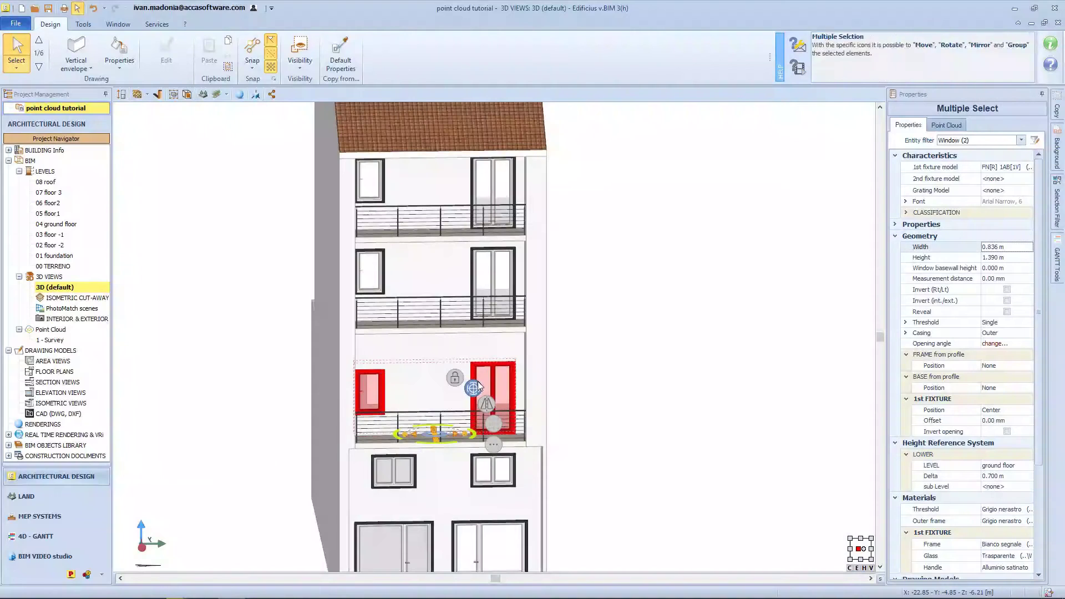
left_click(399, 66)
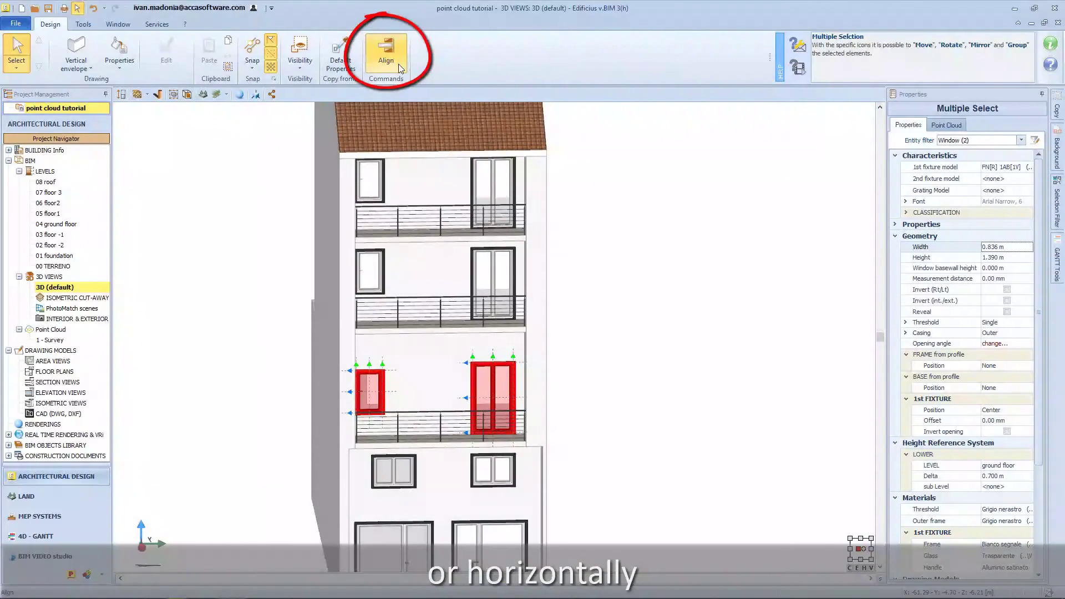
left_click(466, 367)
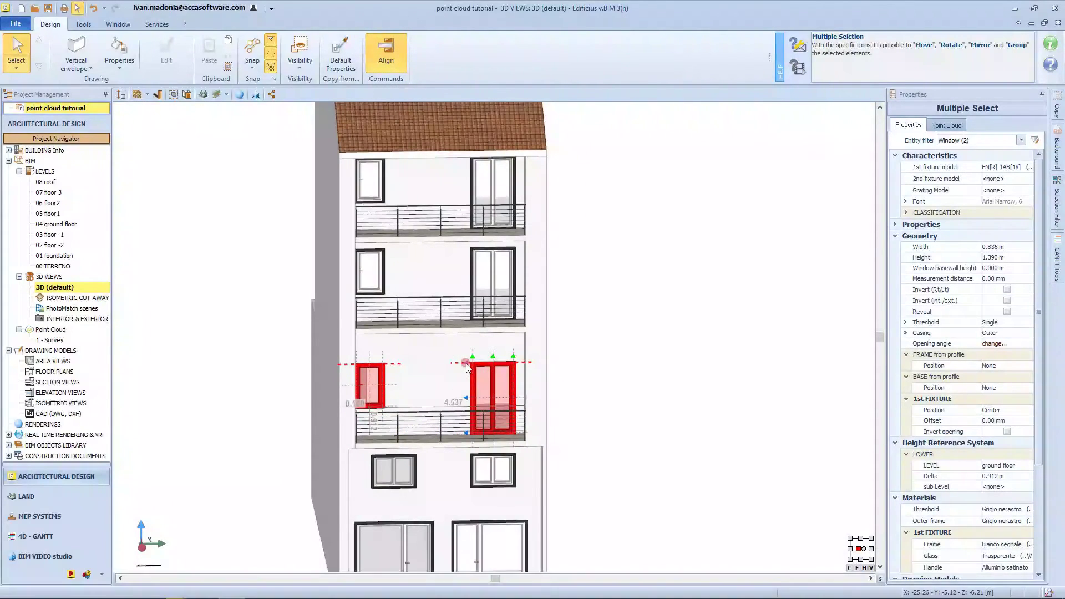
key("Escape")
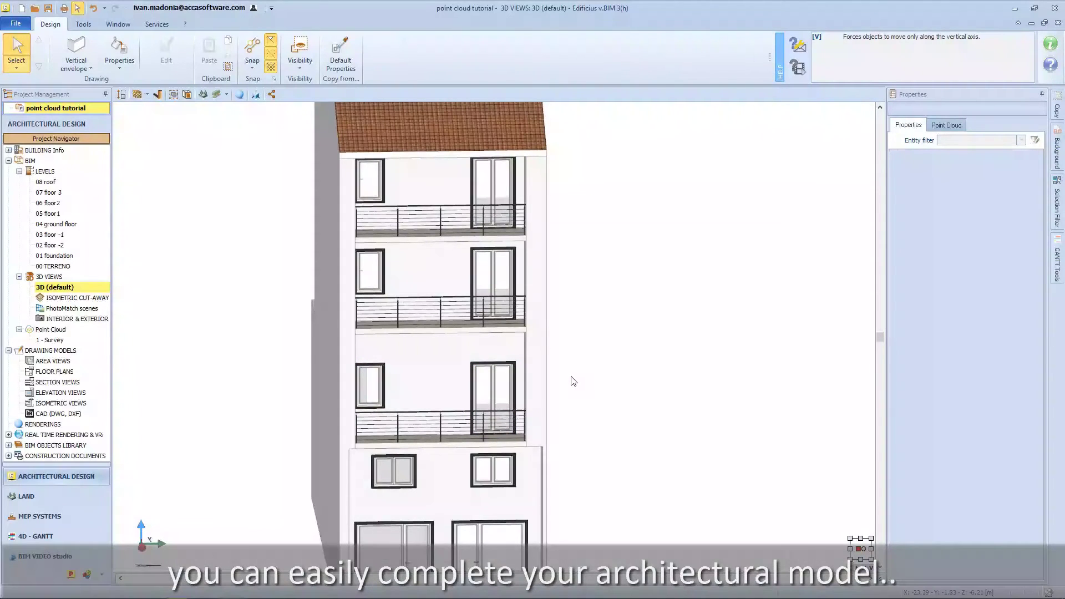
Step: Turn on shadows in the 3D view and set the sun time to 14:21 on 21/10/2021
mouse_move(571, 377)
middle_mouse_down()
mouse_move(551, 380)
mouse_move(610, 326)
middle_mouse_up()
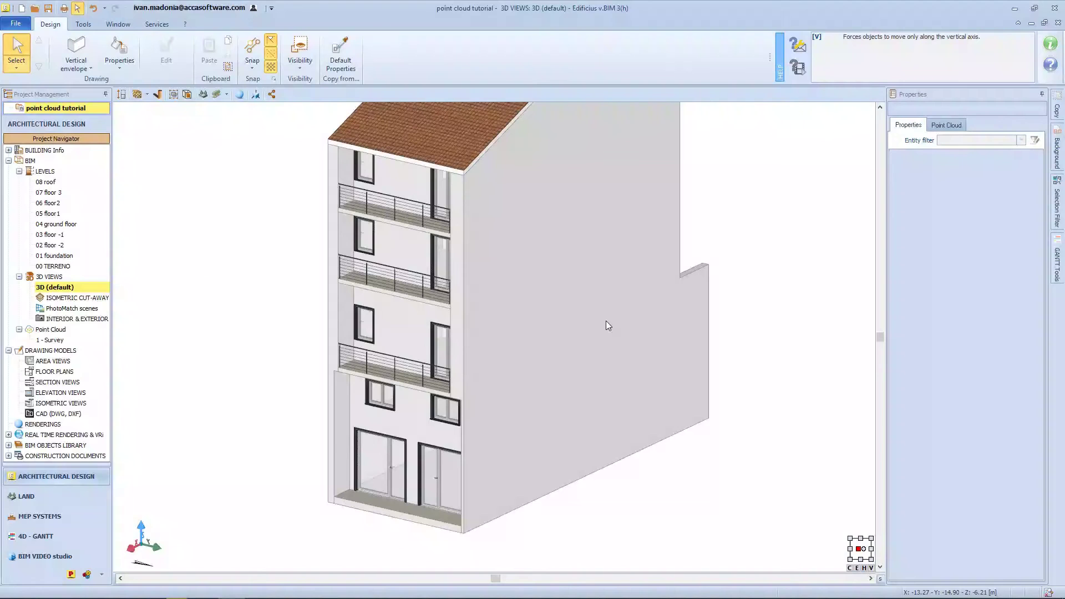
left_click(158, 95)
middle_click_drag(290, 244, 414, 244)
left_click_drag(744, 112, 768, 118)
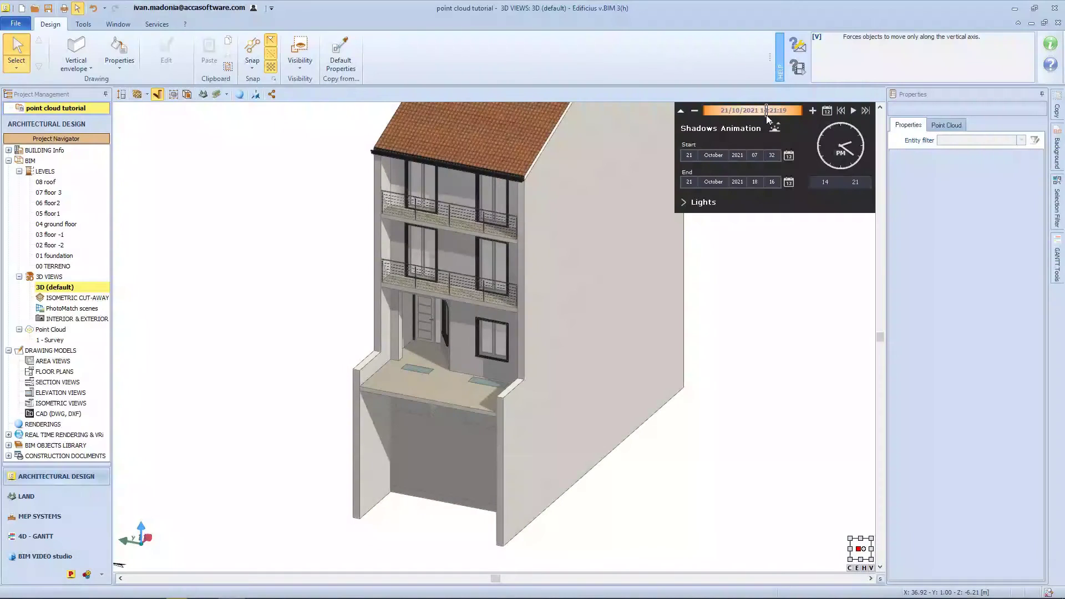
middle_click_drag(564, 202, 525, 273)
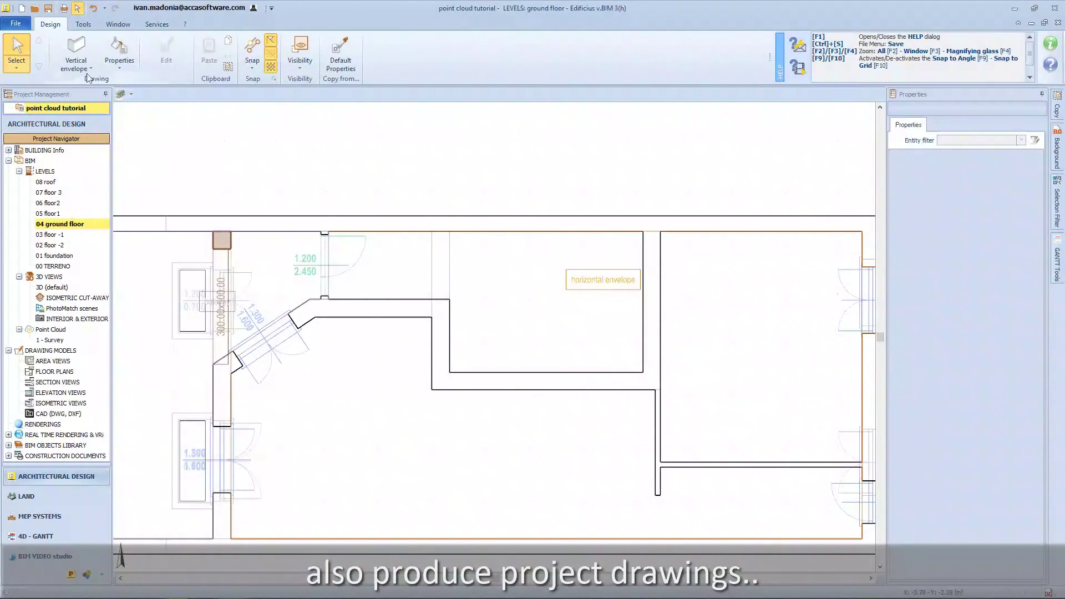
Step: Insert a Floor Plan drawing on the ground floor level, placing its marker above the building outline
left_click(82, 69)
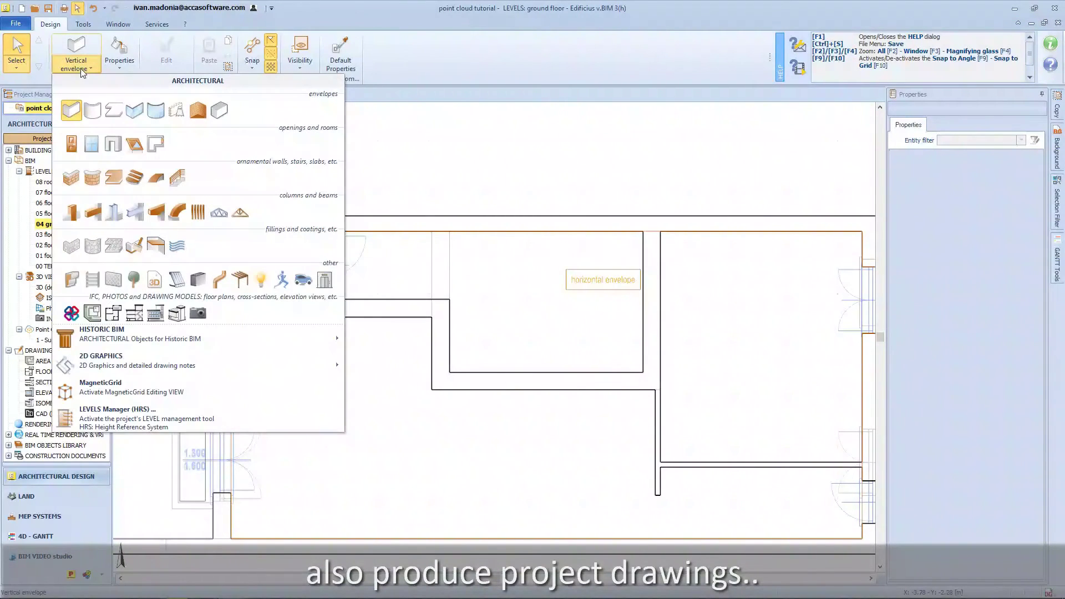
left_click(117, 320)
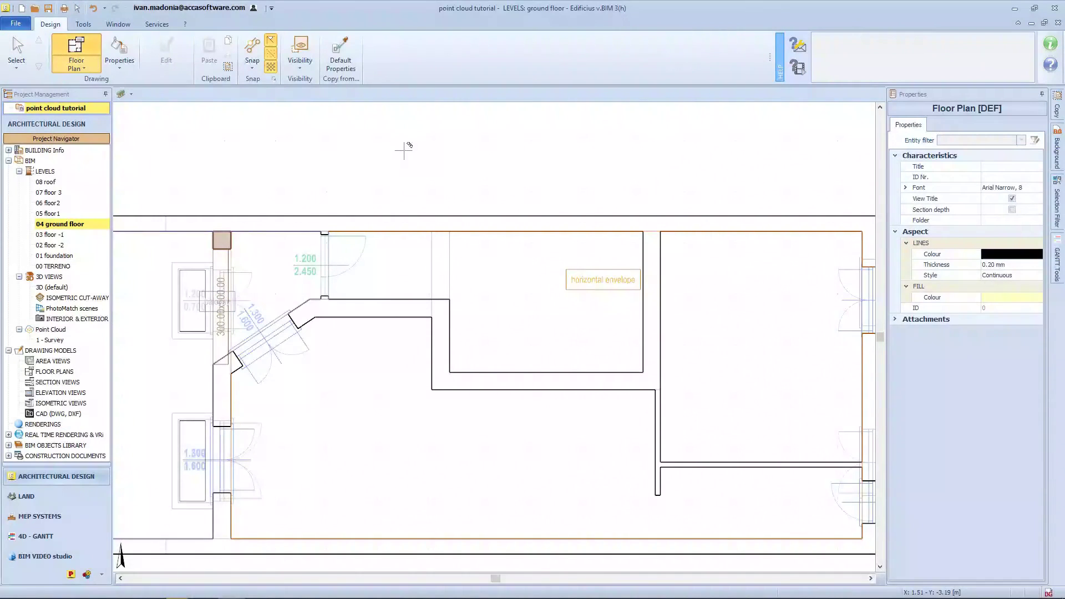
left_click(406, 177)
left_click(535, 168)
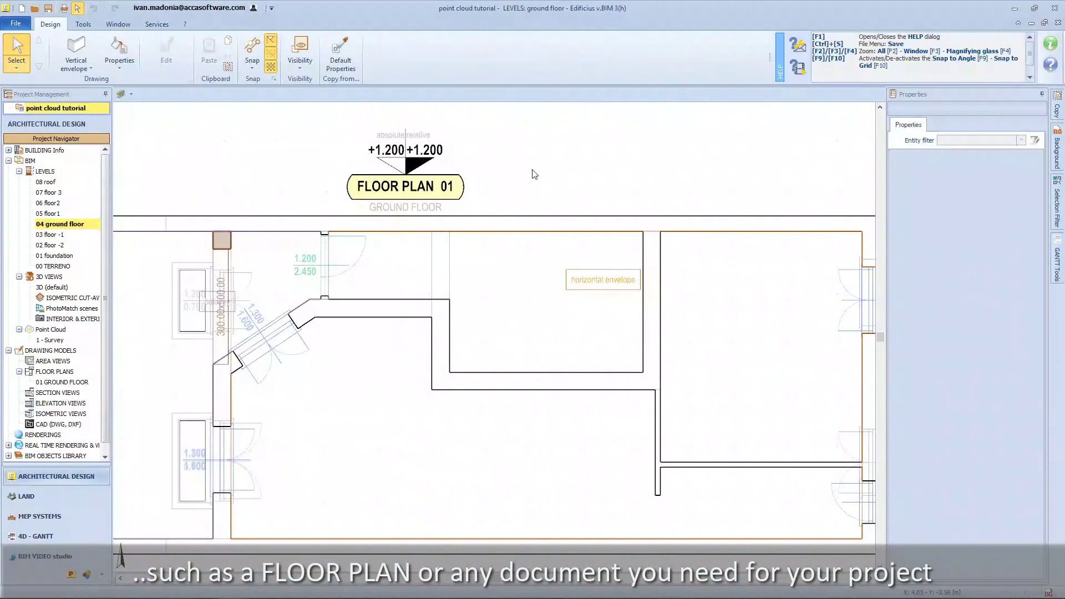